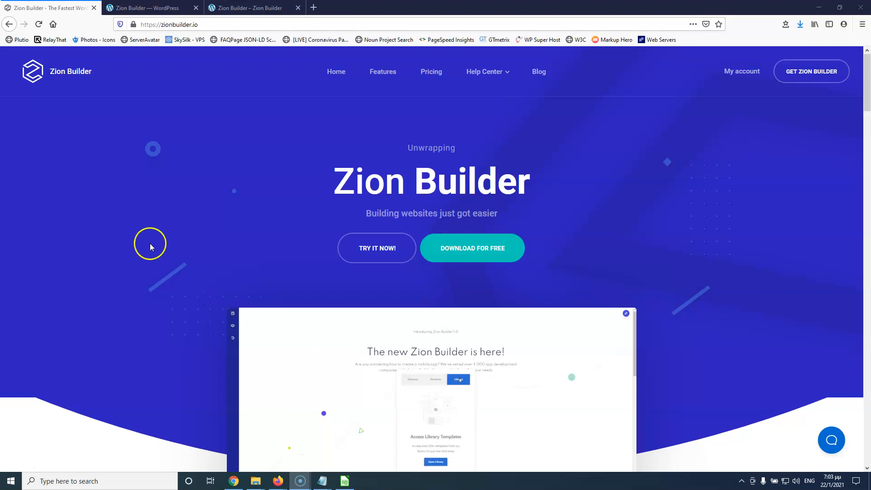
- Review the tutorial site's current home page from its header down to the bottom
click(182, 7)
click(252, 12)
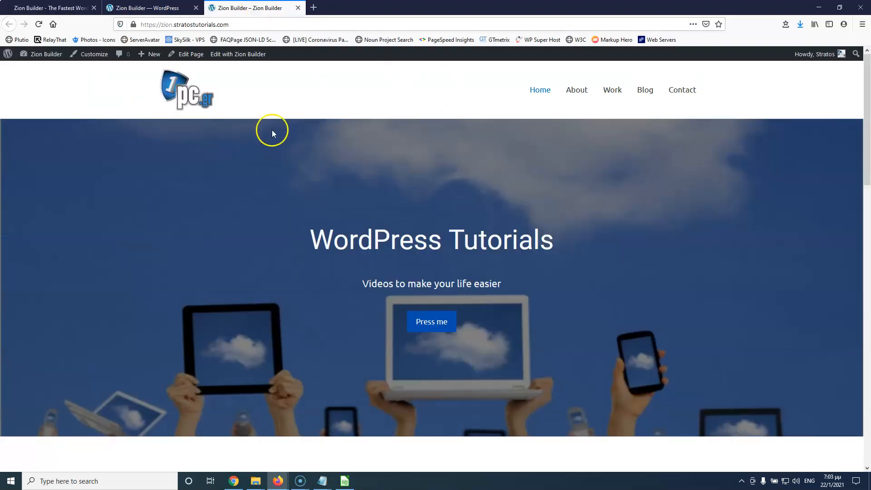
scroll(225, 247, down, 15)
scroll(225, 246, up, 15)
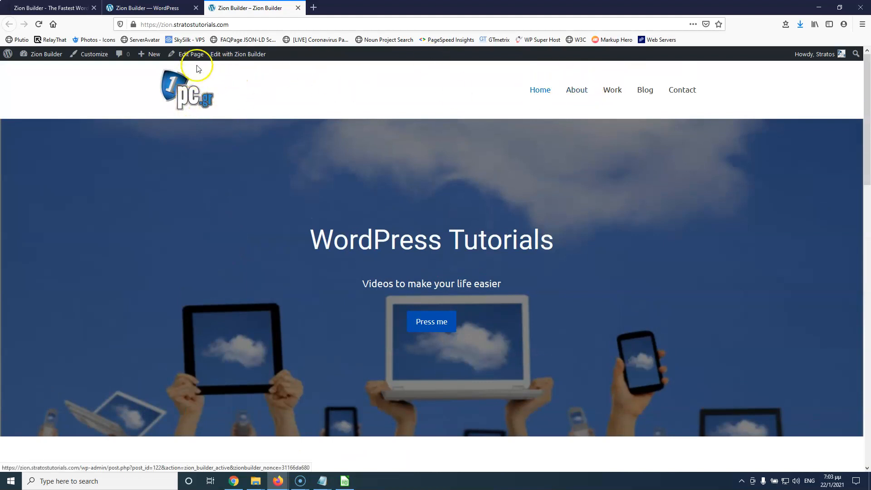
scroll(327, 222, down, 10)
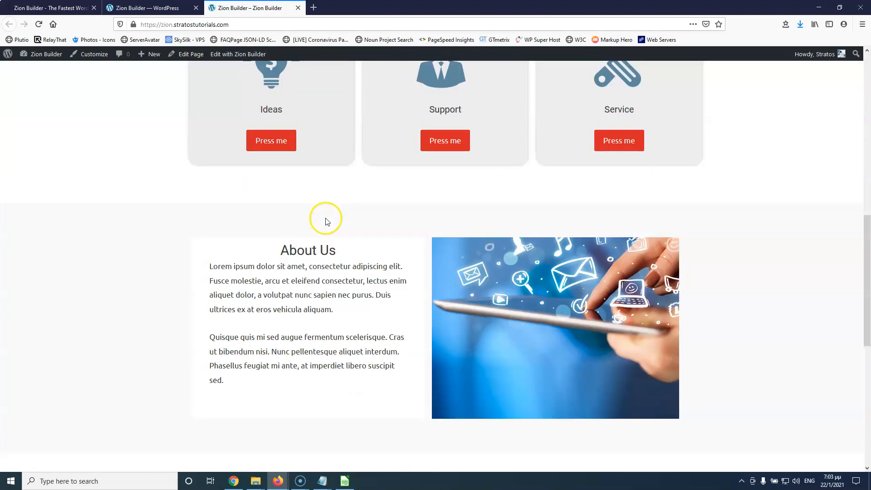
scroll(327, 221, down, 10)
scroll(424, 393, up, 20)
- Open Zion Builder's Theme builder in WordPress admin and check the header and footer components and the default template's options
click(171, 8)
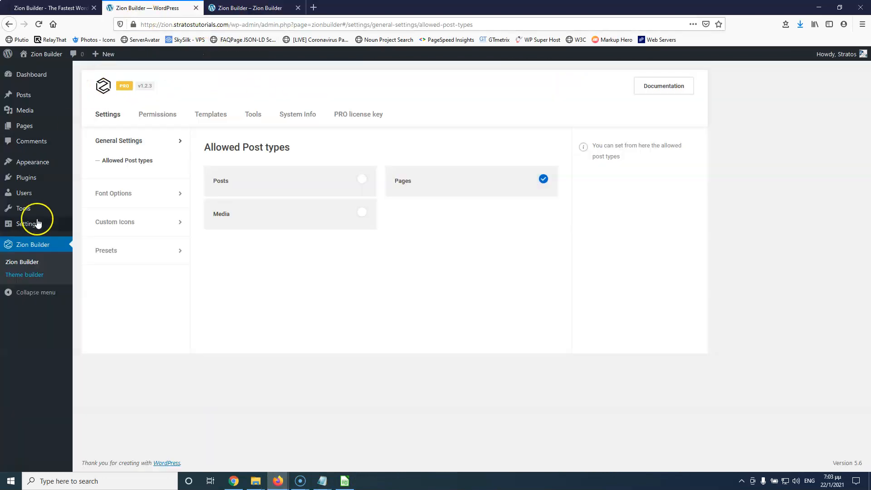
click(31, 275)
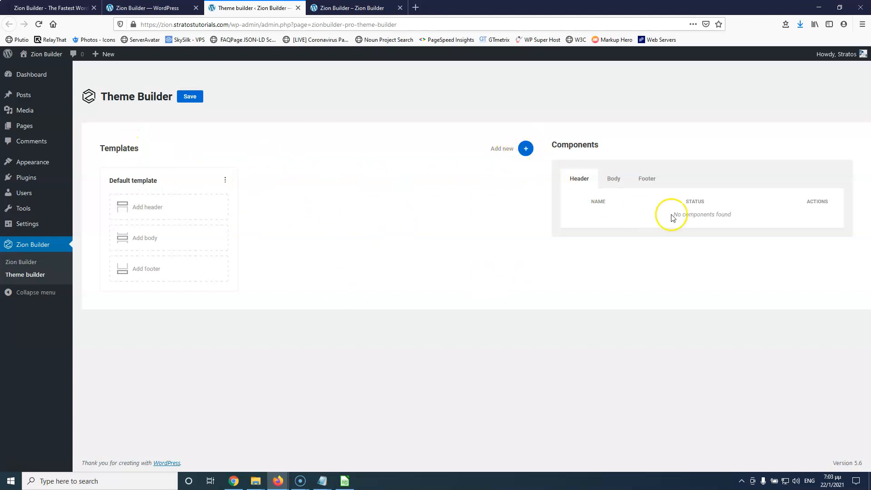
click(647, 180)
click(583, 179)
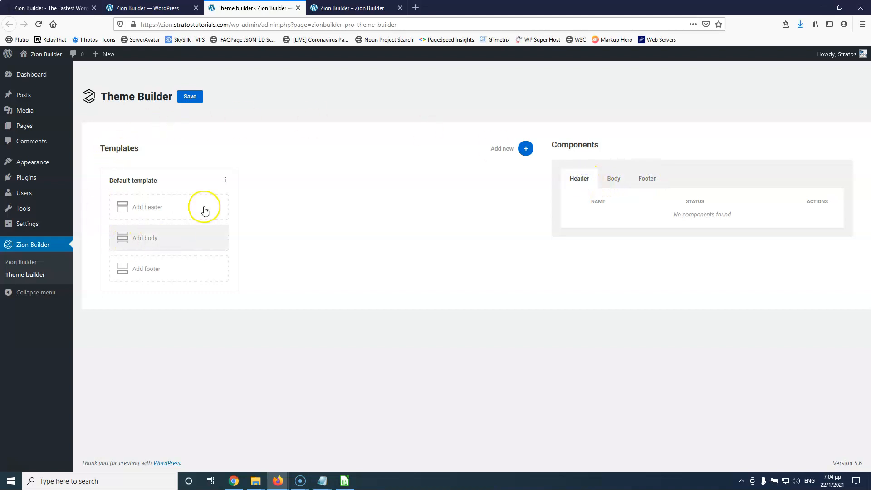
click(226, 182)
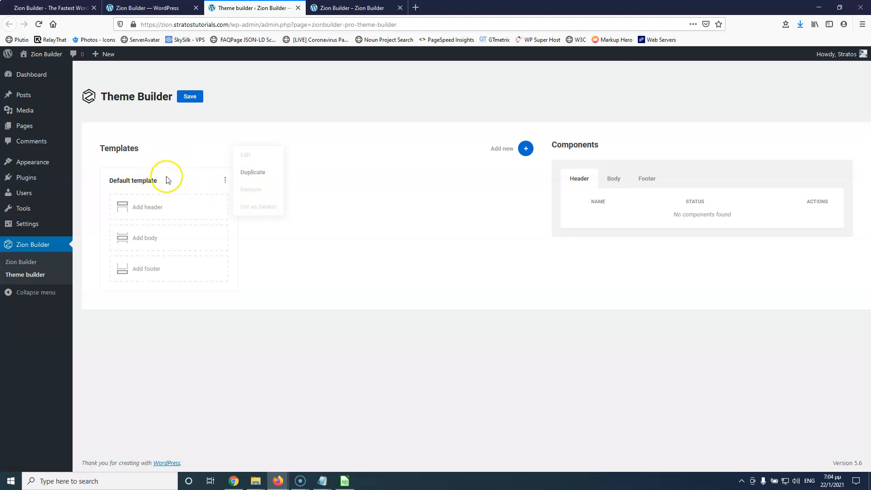
click(221, 214)
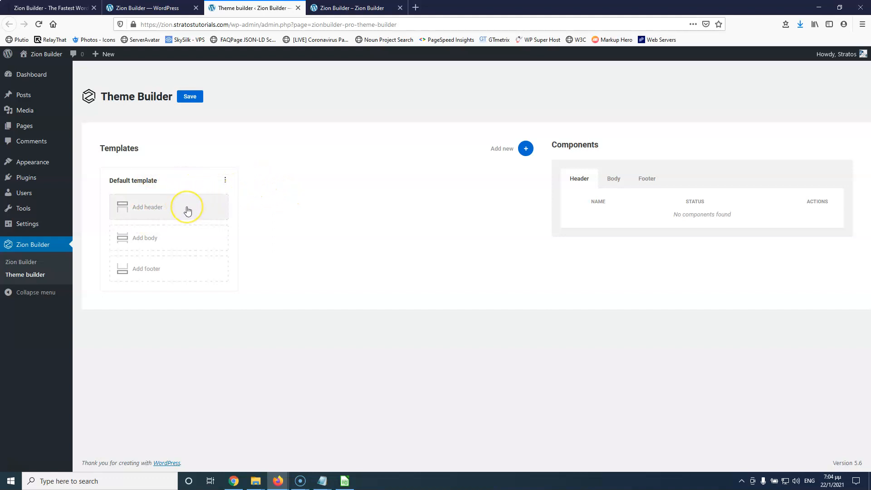
- Add a new header template to the default template, check its available actions, and save the theme builder
click(166, 211)
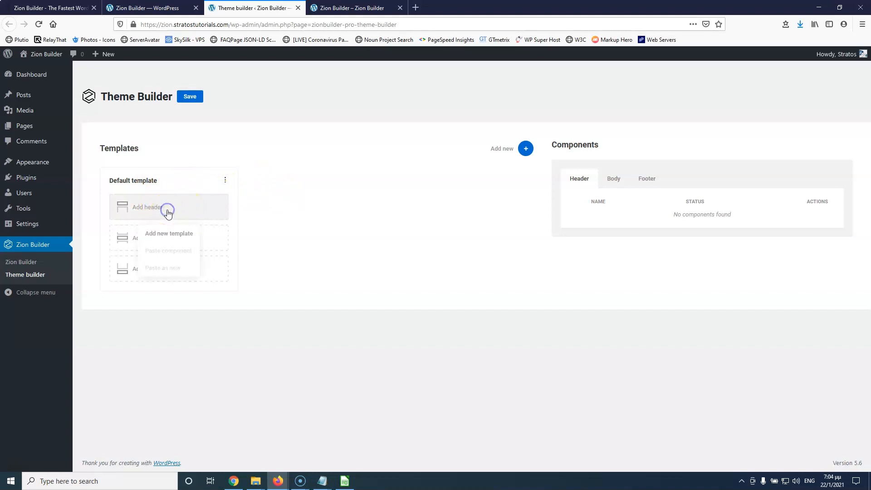
click(169, 234)
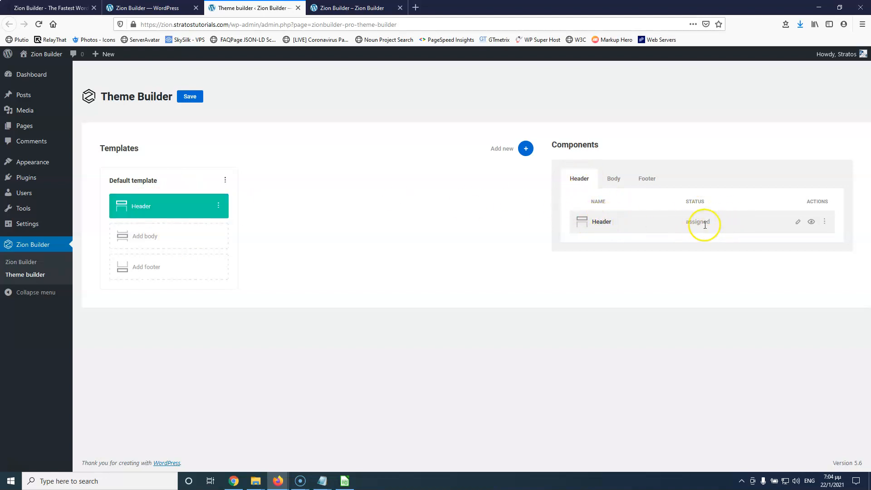
click(824, 223)
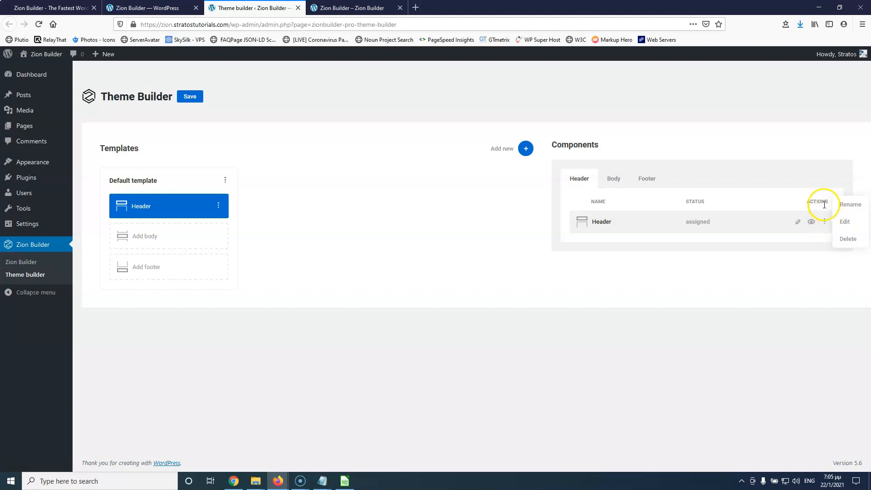
click(218, 205)
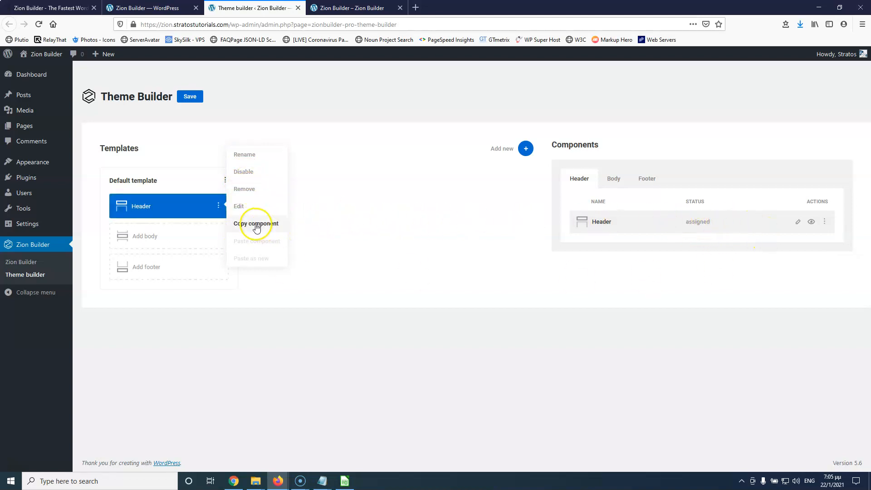
click(350, 156)
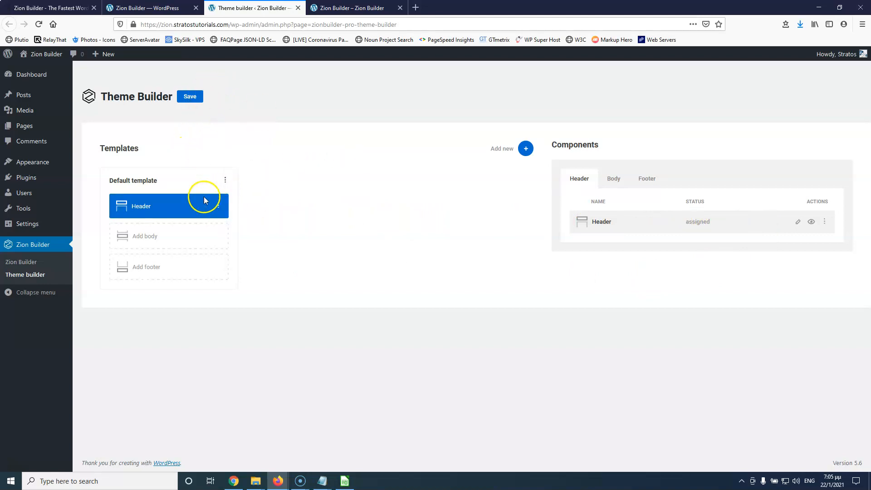
click(191, 99)
- Rename the default template's header component as Main Header and save
click(216, 210)
click(134, 206)
click(352, 222)
click(189, 96)
- Open the Main Header component for editing and insert a two-column layout
click(218, 205)
click(239, 205)
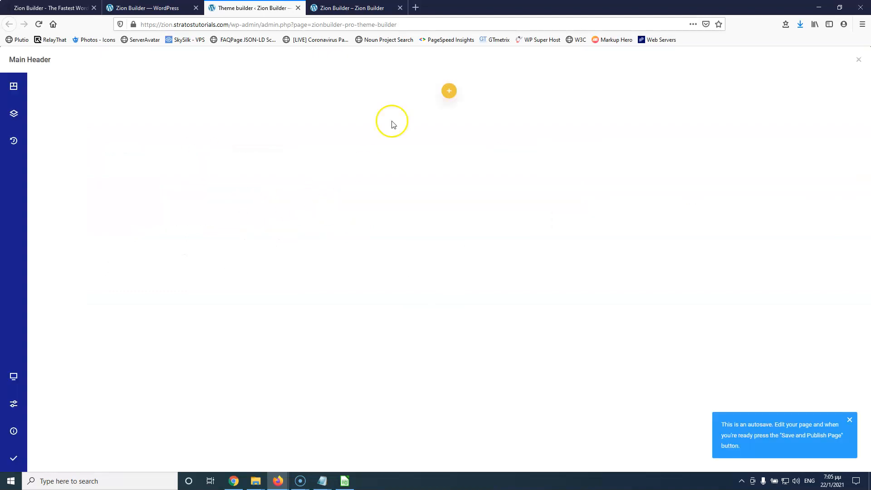
click(449, 90)
click(445, 168)
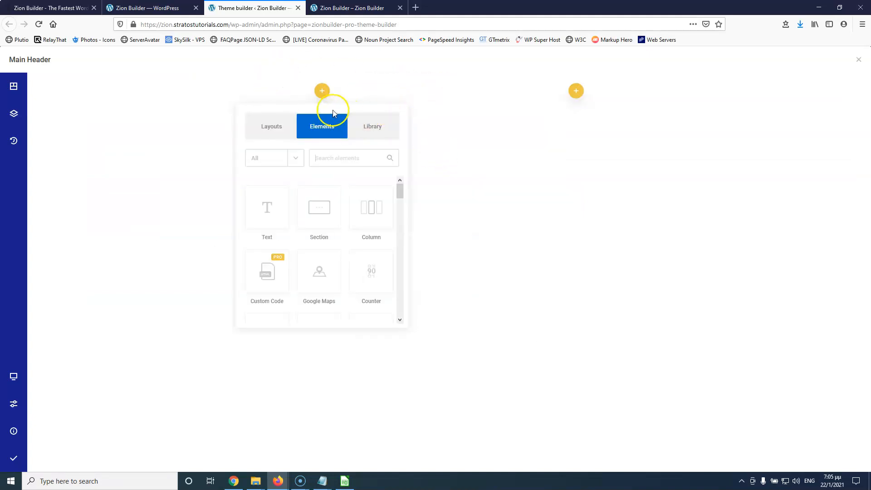
click(332, 157)
text(ima)
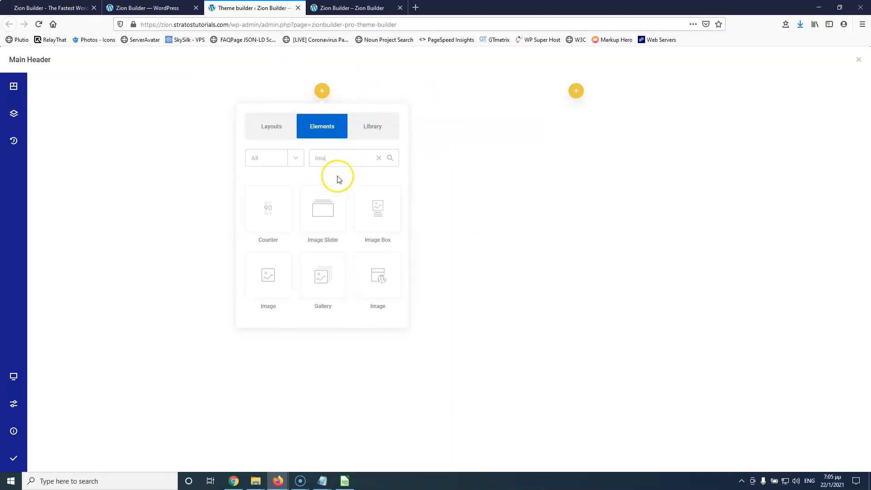
click(385, 281)
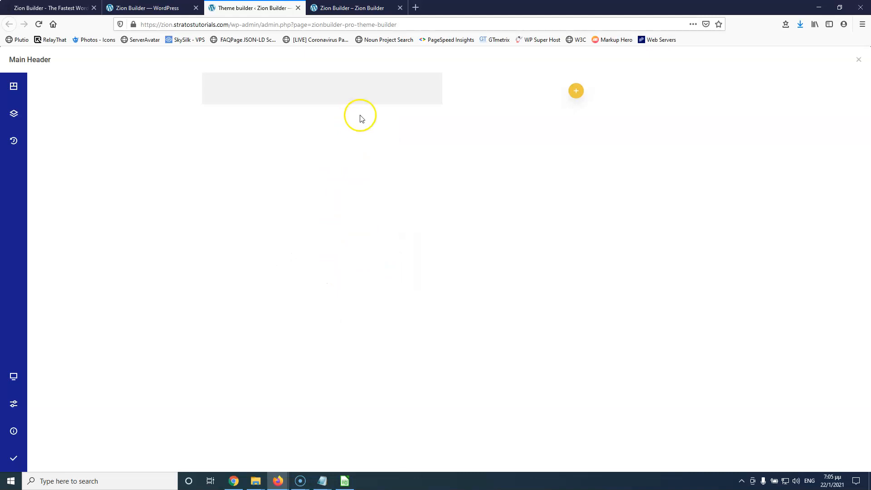
click(372, 89)
click(442, 78)
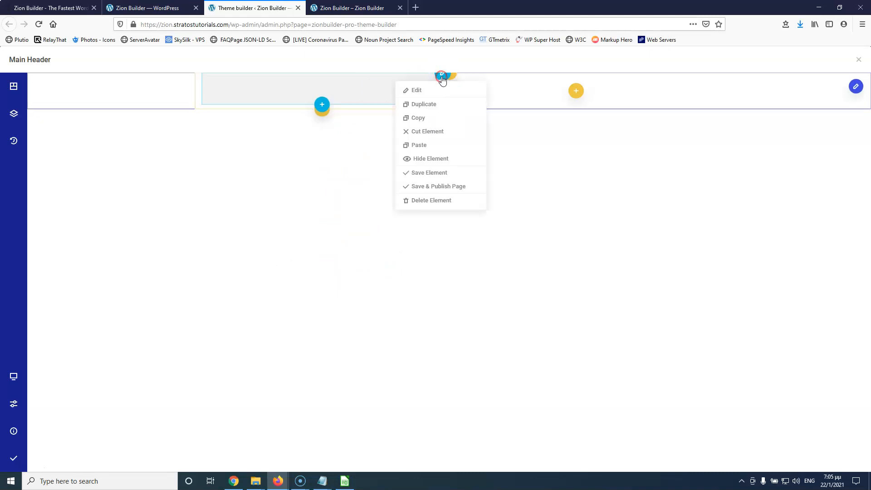
click(437, 201)
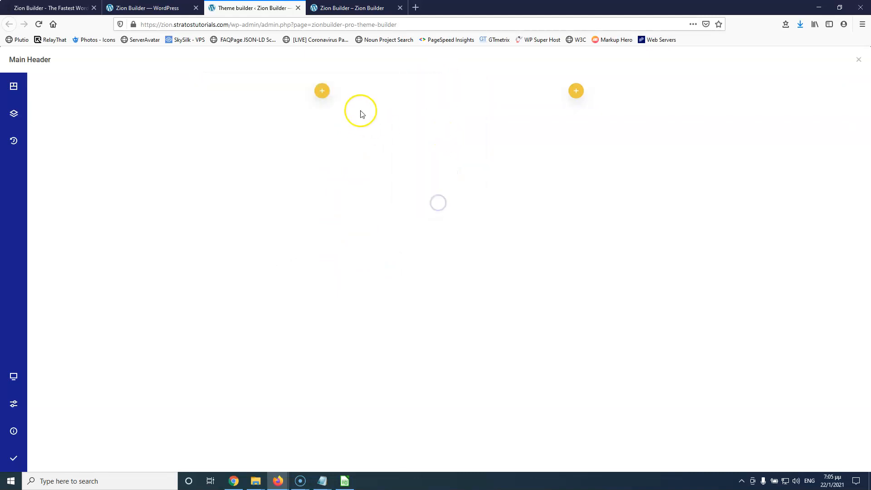
- Find the standard Image element and add it to the first column of the header
click(322, 91)
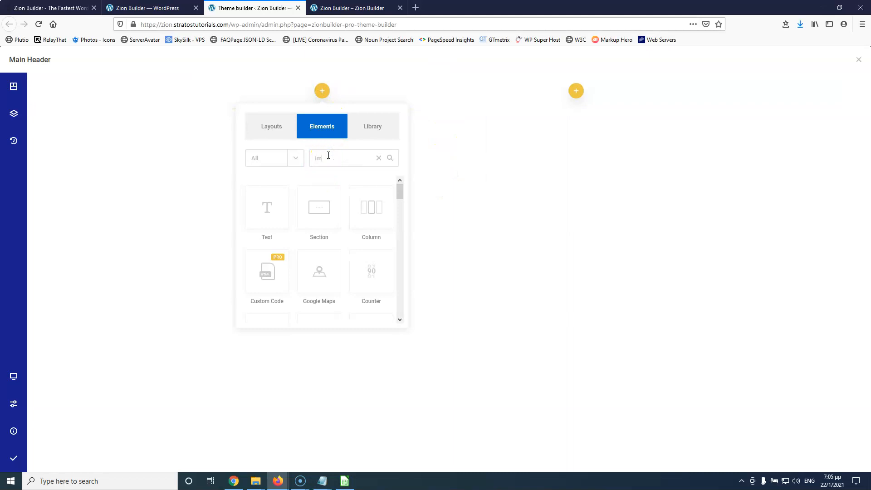
text(image)
click(268, 283)
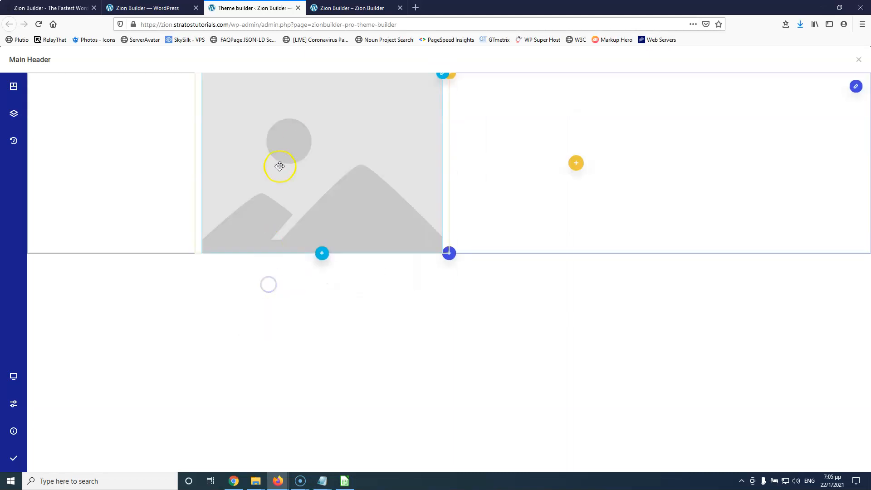
- Set the header's image element to the 1pc.gr logo from the media library
right_click(298, 135)
click(303, 148)
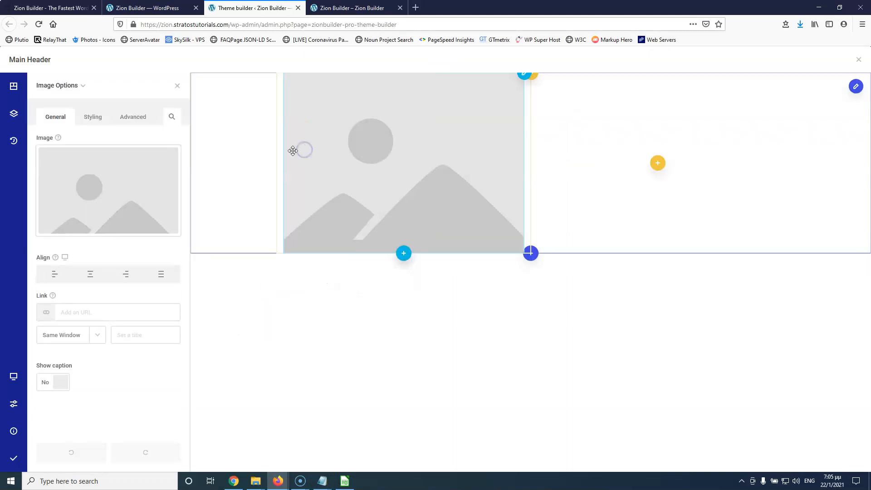
click(125, 179)
click(43, 118)
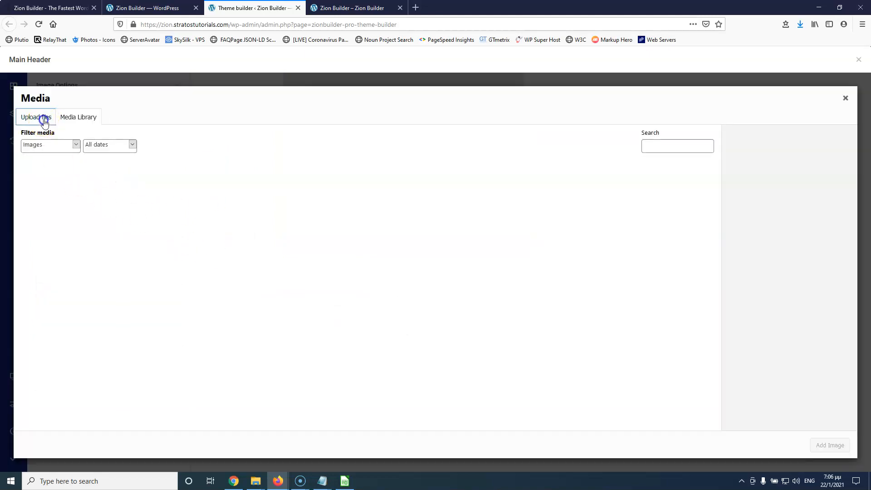
click(81, 117)
scroll(50, 380, down, 2)
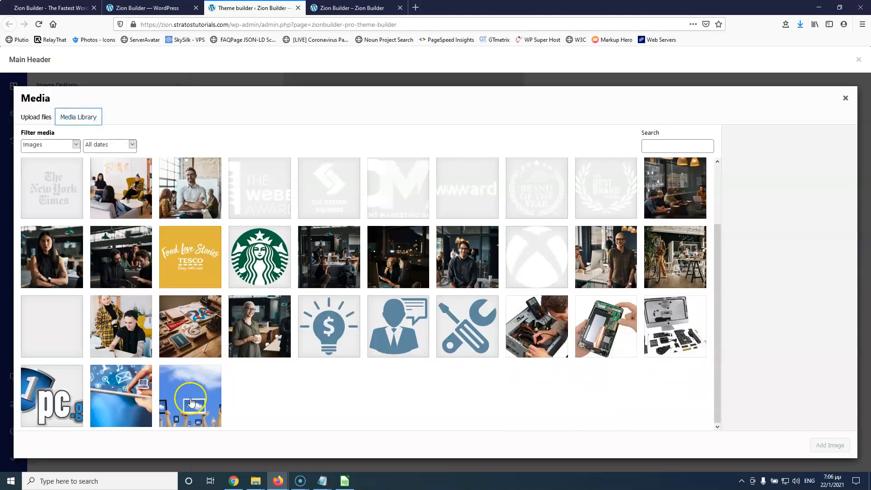
click(50, 380)
click(829, 445)
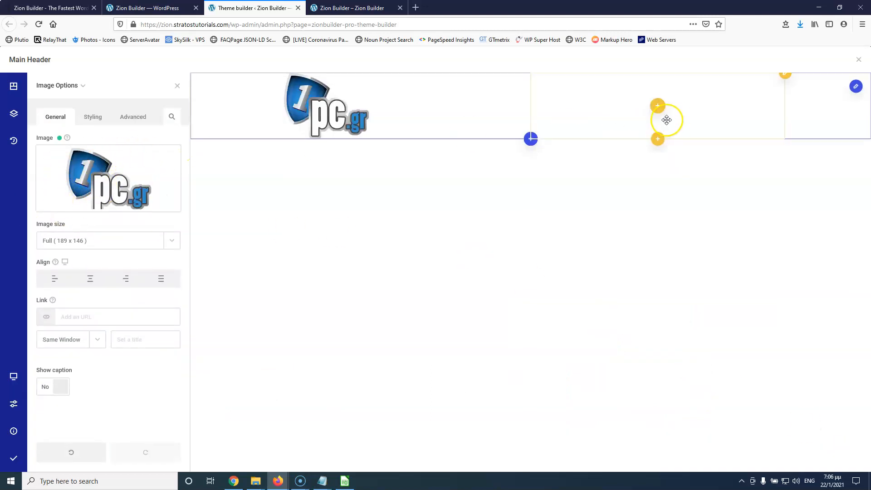
- Search the elements for nav and add a Navigation Menu to the header's second column
click(657, 105)
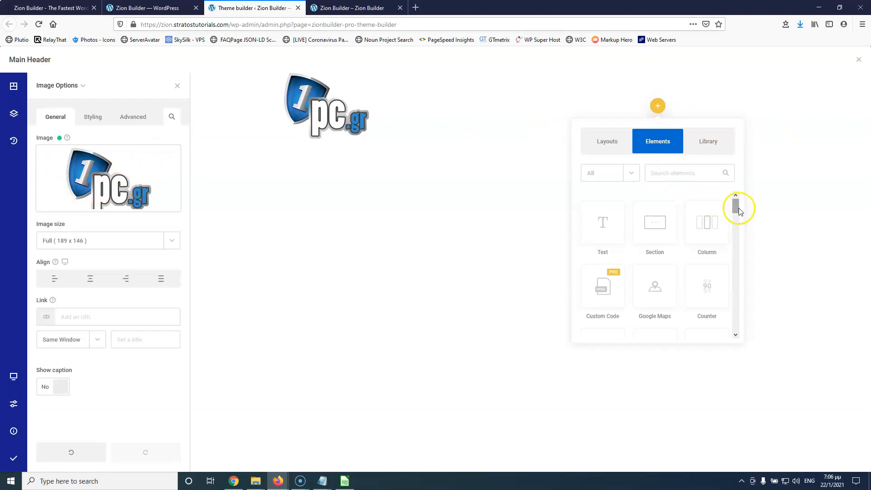
mouse_move(736, 208)
mouse_down()
mouse_move(737, 232)
mouse_move(731, 193)
mouse_up()
click(686, 176)
text(ns)
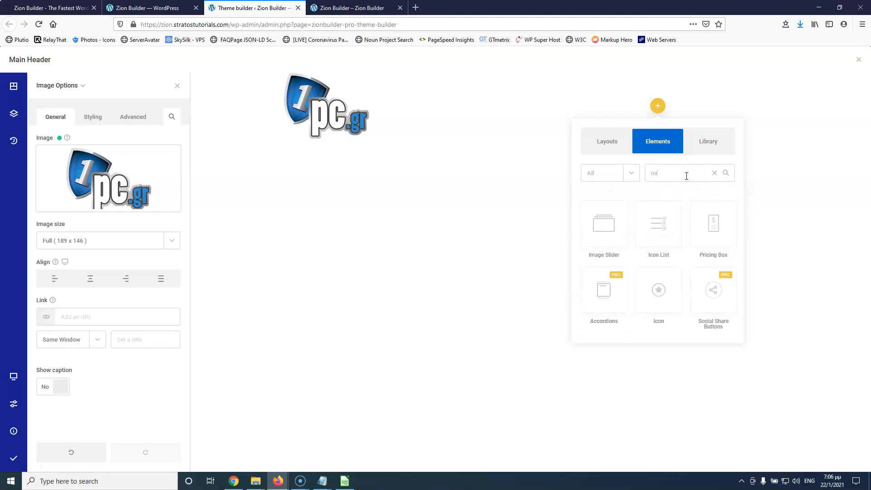
key(BackSpace)
key(BackSpace)
text(nav)
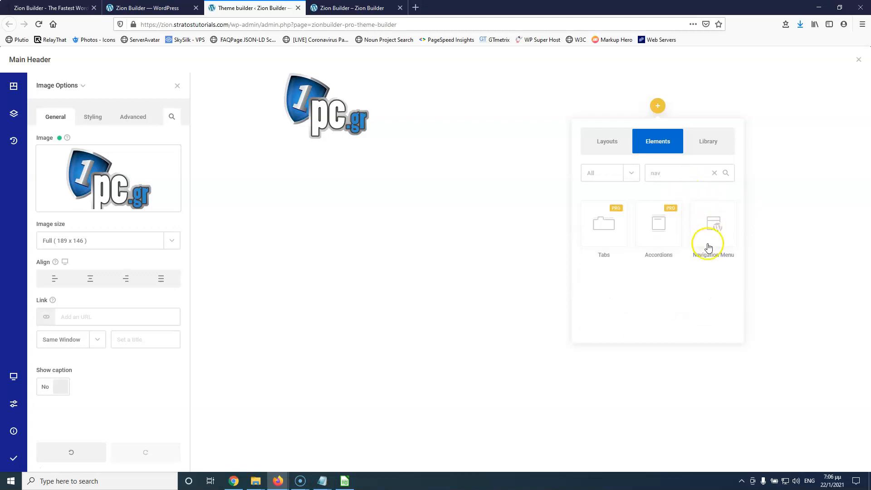
click(714, 225)
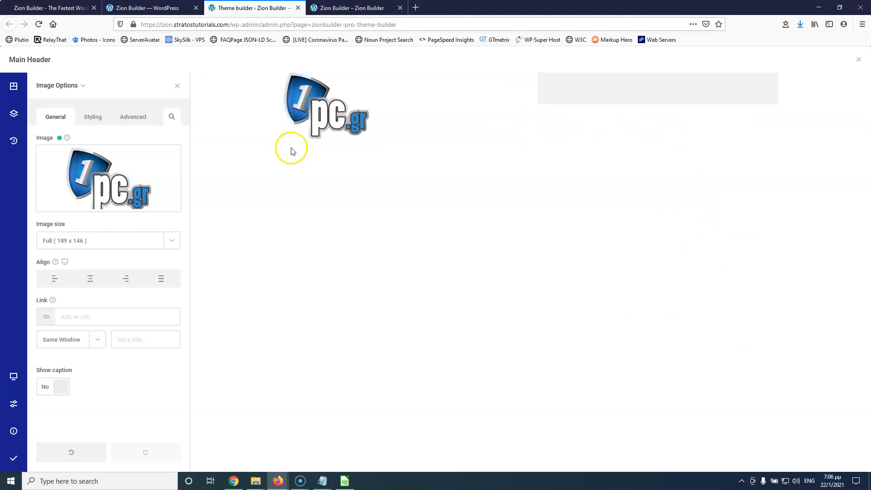
- Set the navigation menu element to use the Main menu and save the header
right_click(627, 94)
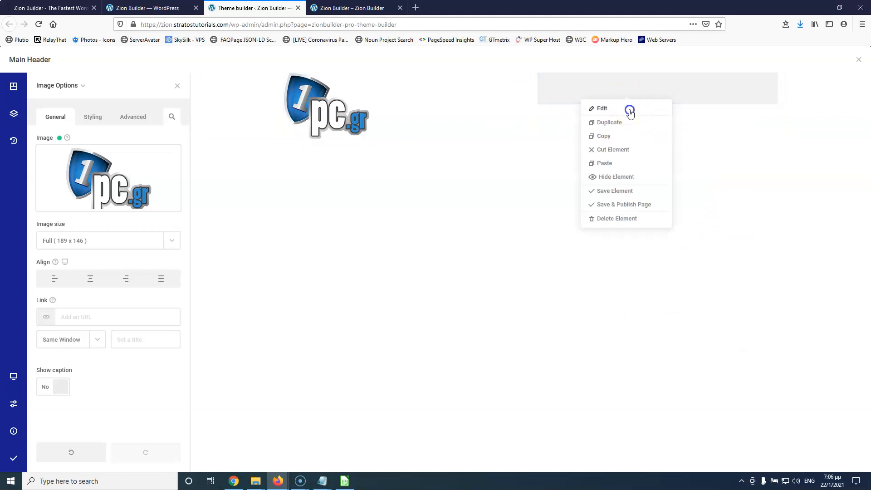
click(628, 109)
click(72, 200)
click(46, 223)
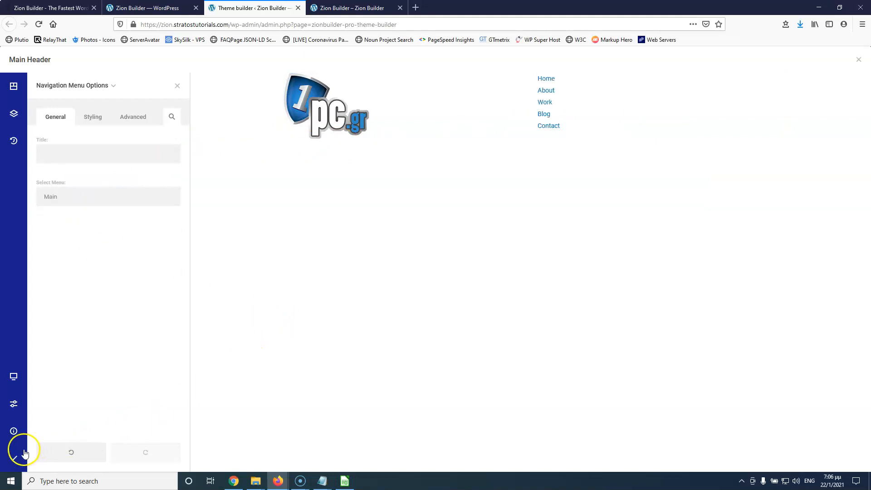
mouse_move(13, 458)
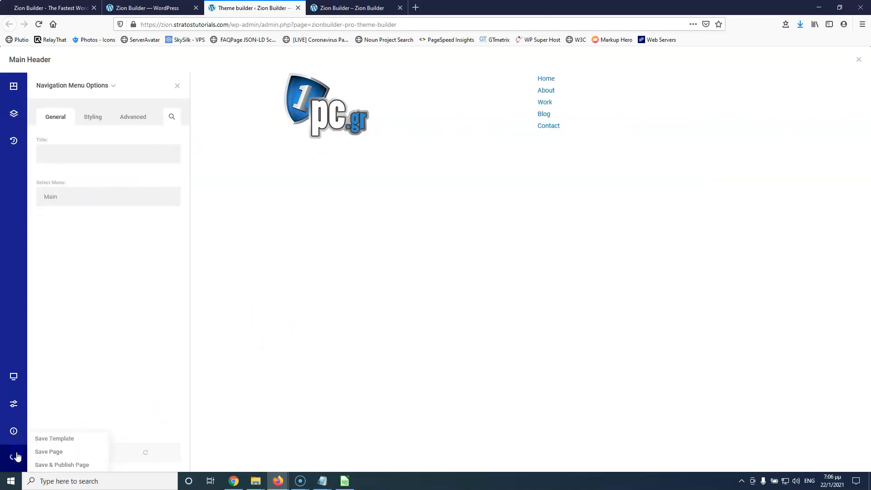
click(14, 458)
- Reload the site's home page to check the new header, then return to the Theme builder
click(354, 8)
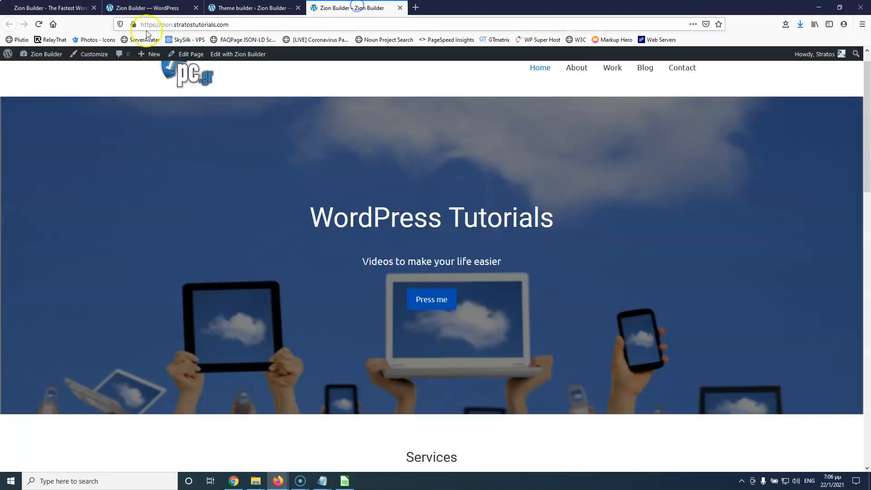
click(37, 25)
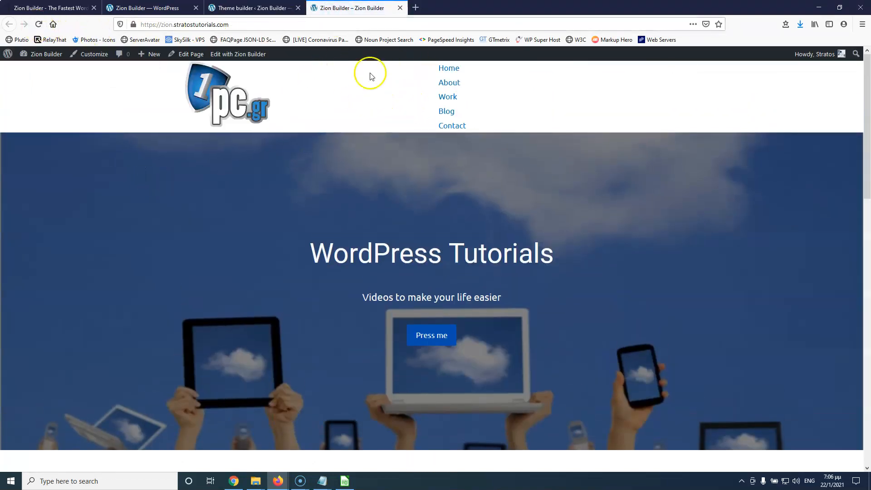
click(240, 5)
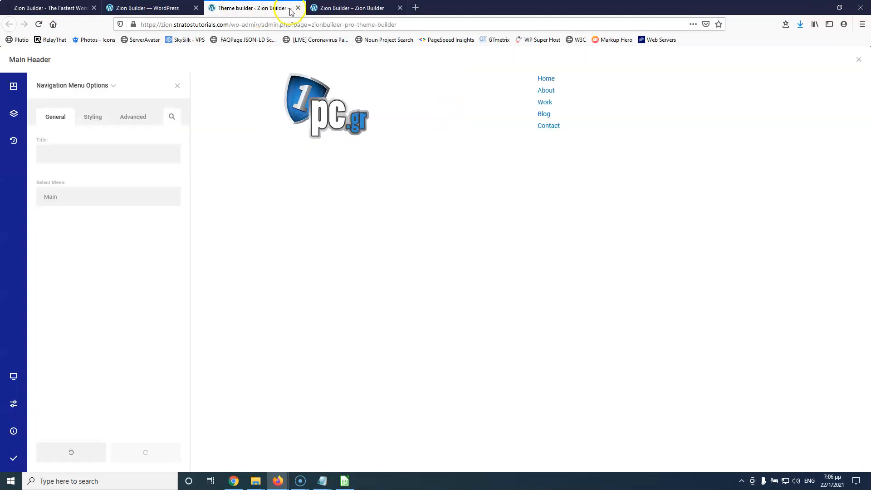
- Close the header editor and reopen the Theme builder page in a new browser tab
click(299, 8)
click(146, 8)
middle_click(31, 276)
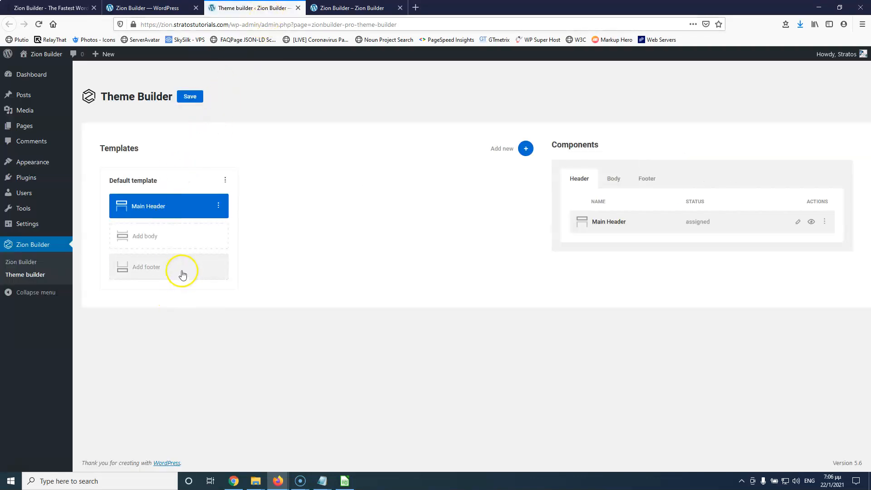
- Add a new footer named Main Footer to the Default template and save the Theme Builder setup
click(168, 270)
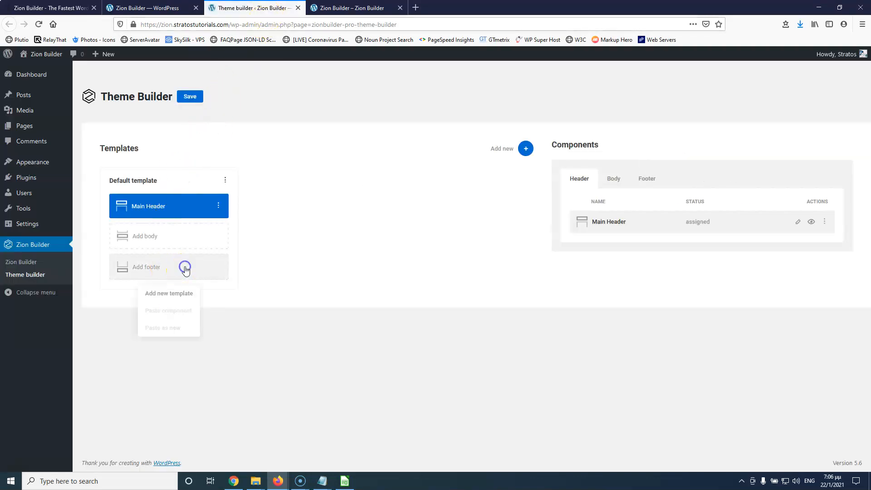
click(166, 294)
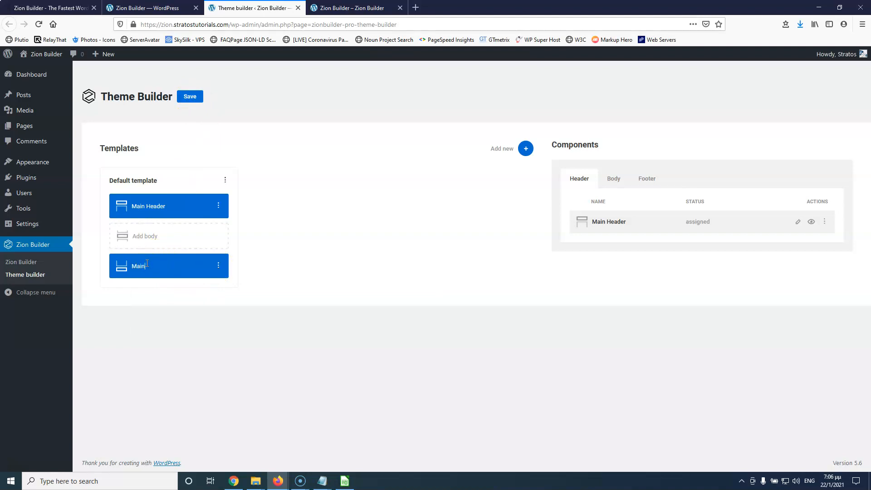
text(er)
click(186, 98)
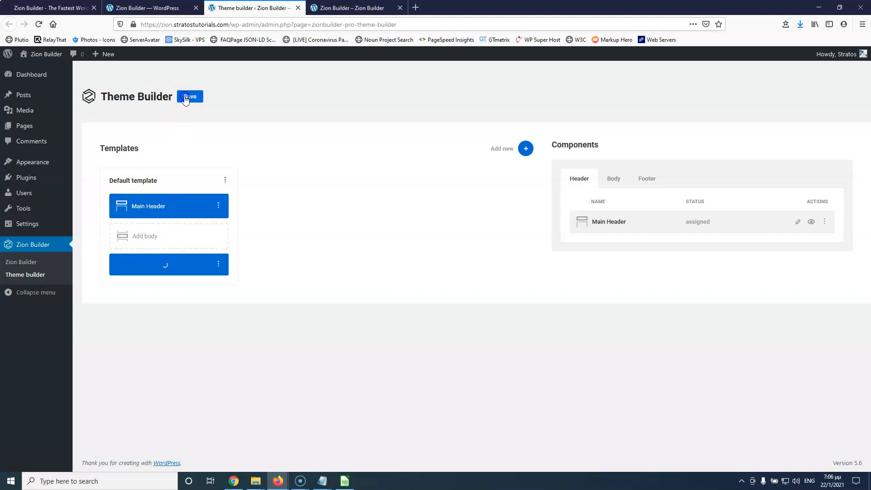
click(653, 182)
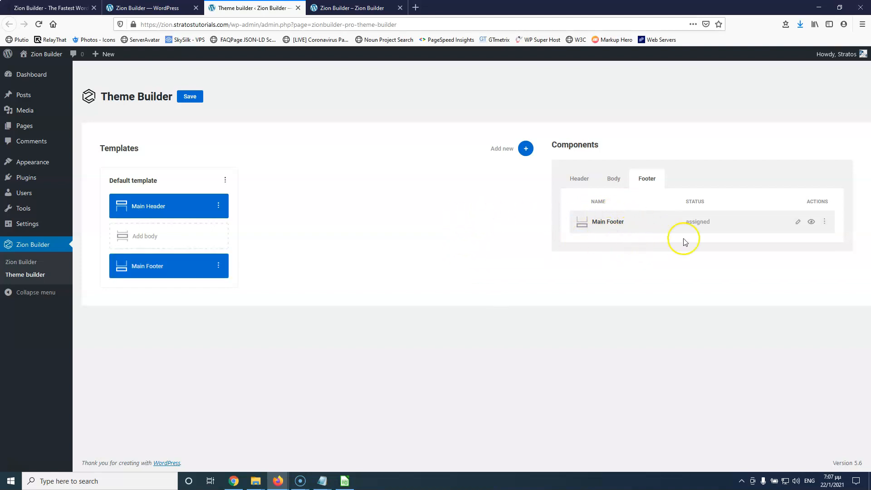
click(188, 97)
- Open the Main Footer for editing and insert a layout with three equal columns
click(219, 271)
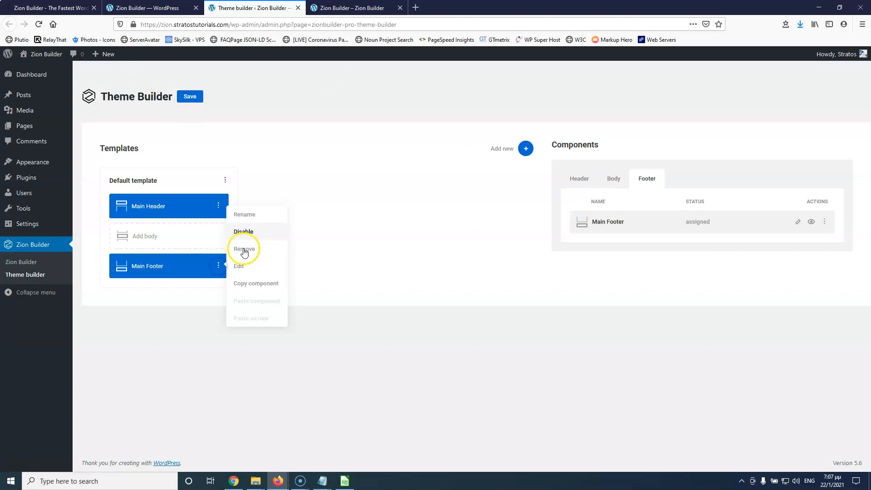
click(243, 268)
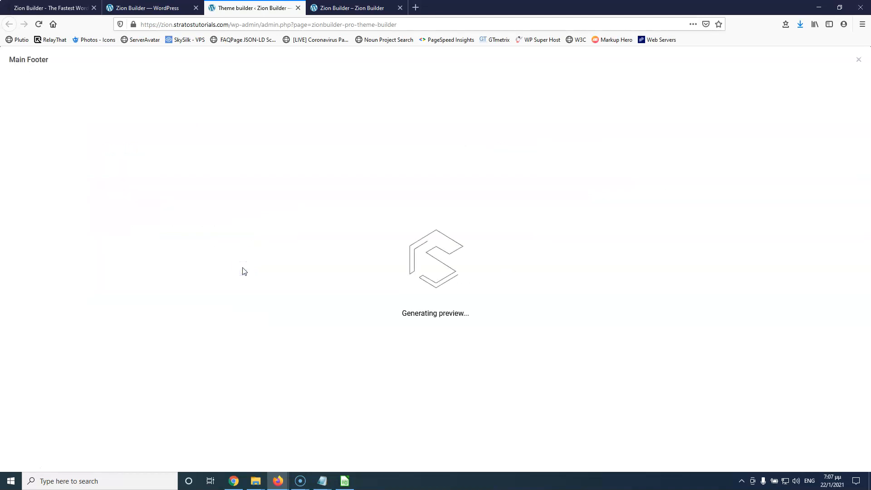
click(449, 91)
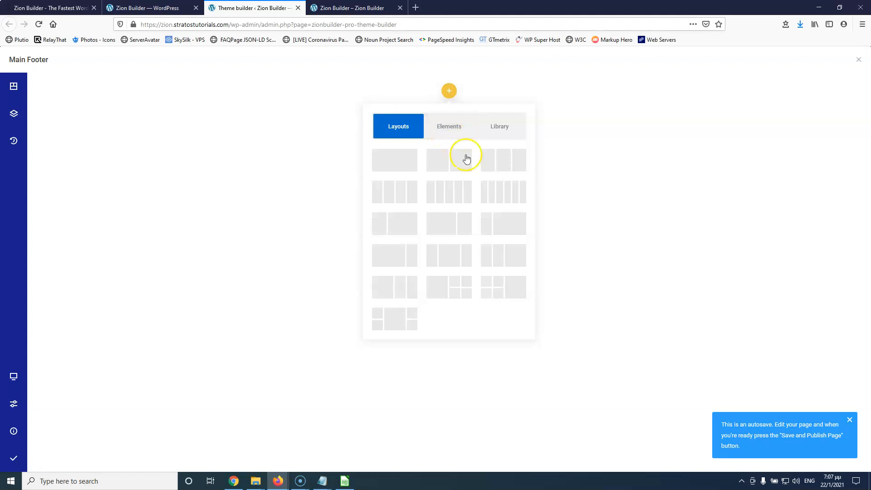
click(501, 161)
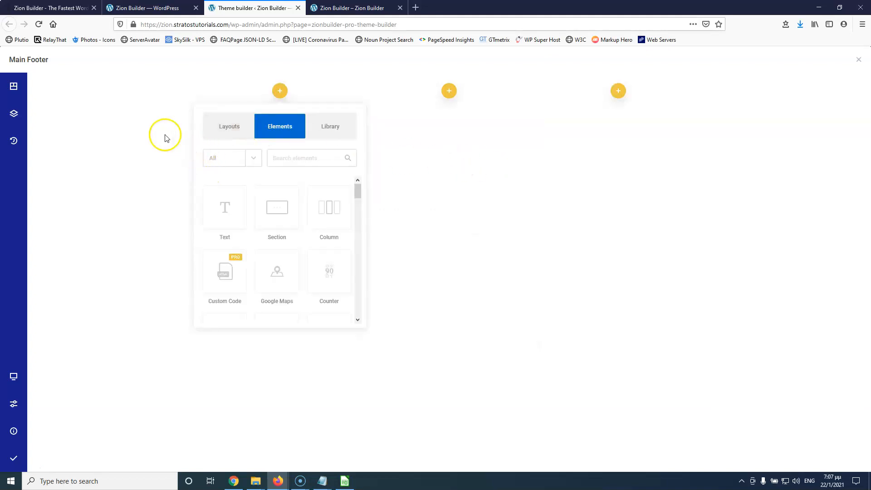
- Set the background color of the footer section's wrapper to black
click(14, 86)
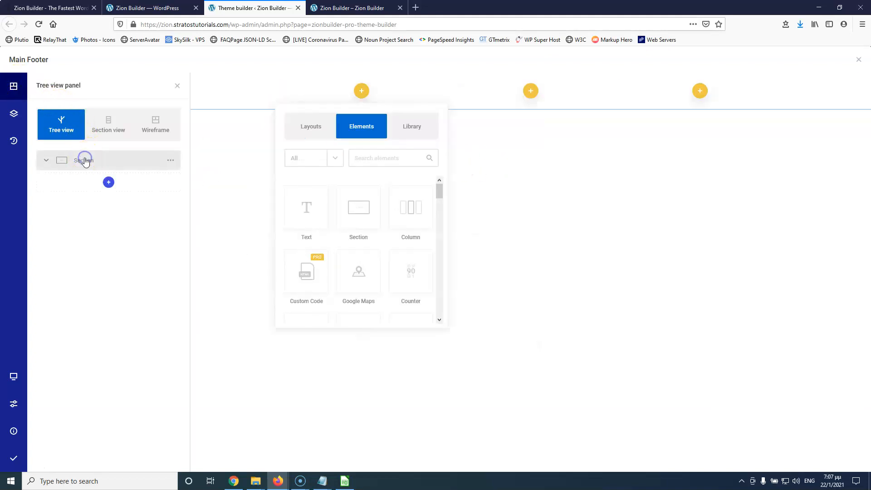
right_click(134, 164)
click(146, 184)
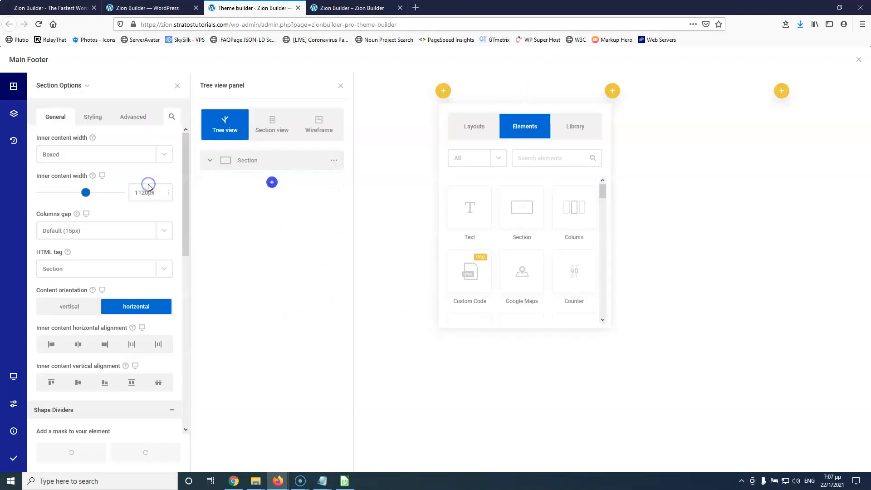
click(93, 117)
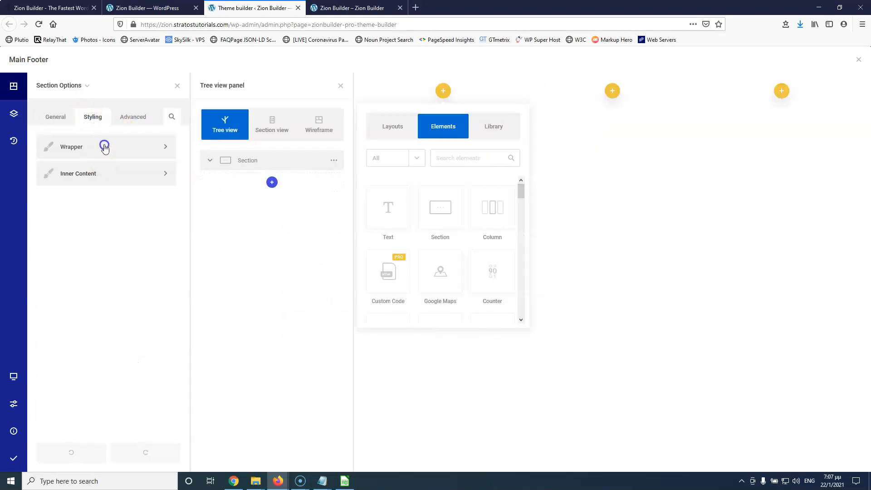
click(103, 144)
click(90, 195)
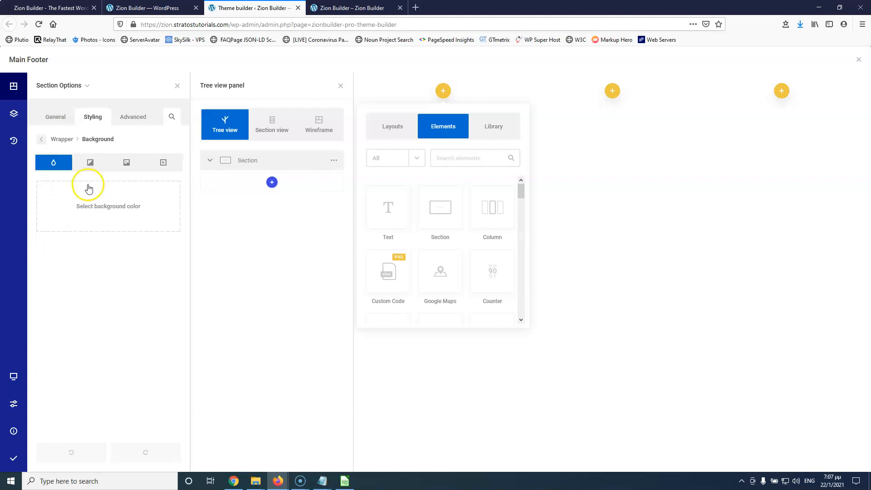
click(88, 189)
click(181, 205)
click(349, 222)
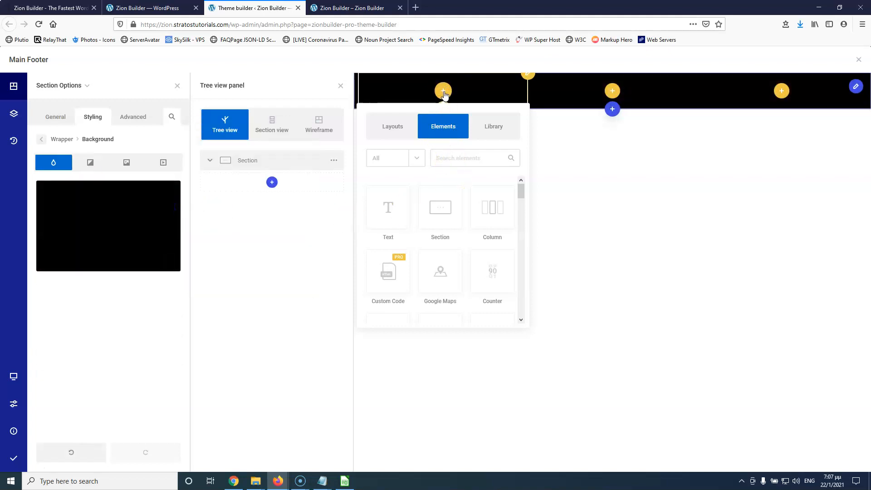
- Add a Text element to the footer's first column and replace its content with "Main Footer"
click(399, 200)
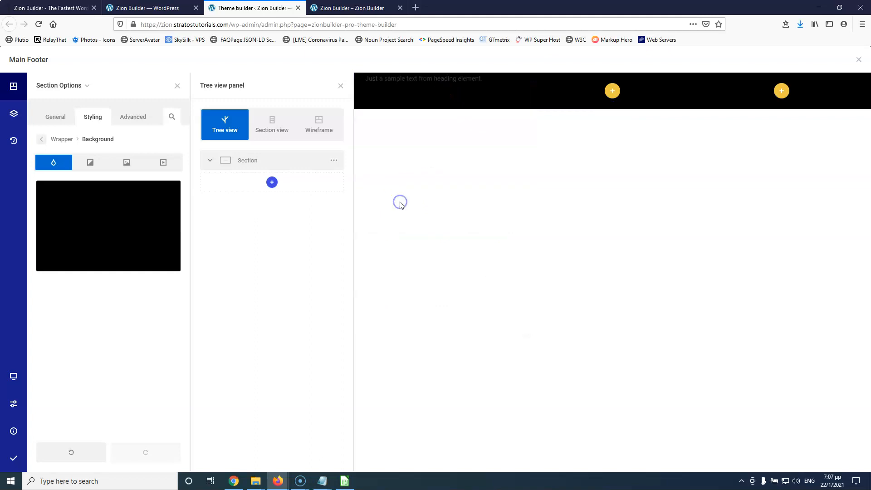
click(413, 79)
click(413, 77)
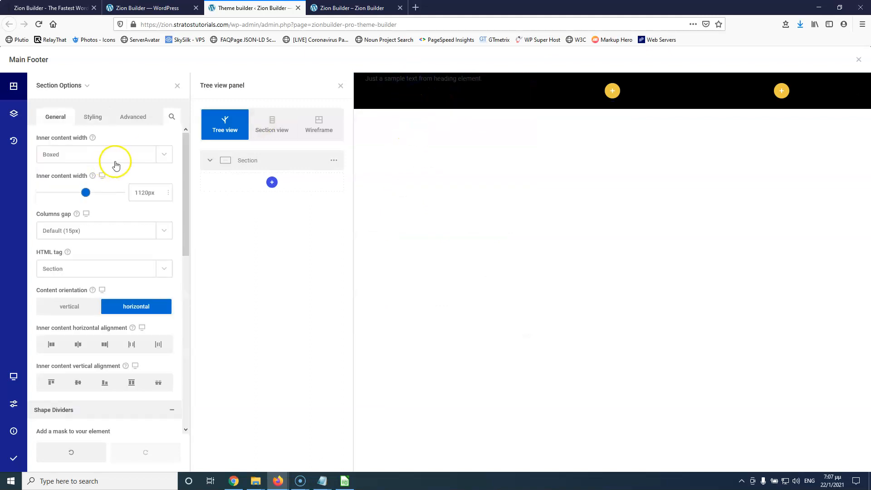
right_click(384, 78)
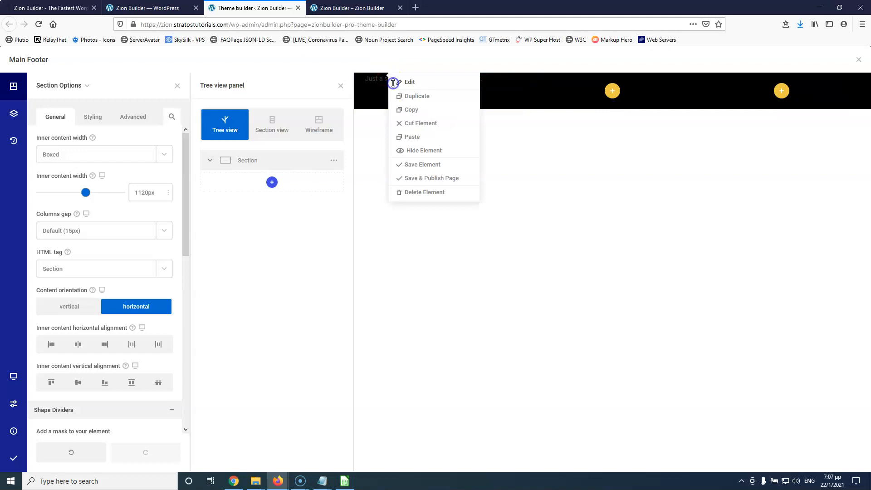
click(393, 81)
drag(140, 213, 33, 222)
text(Main Footer)
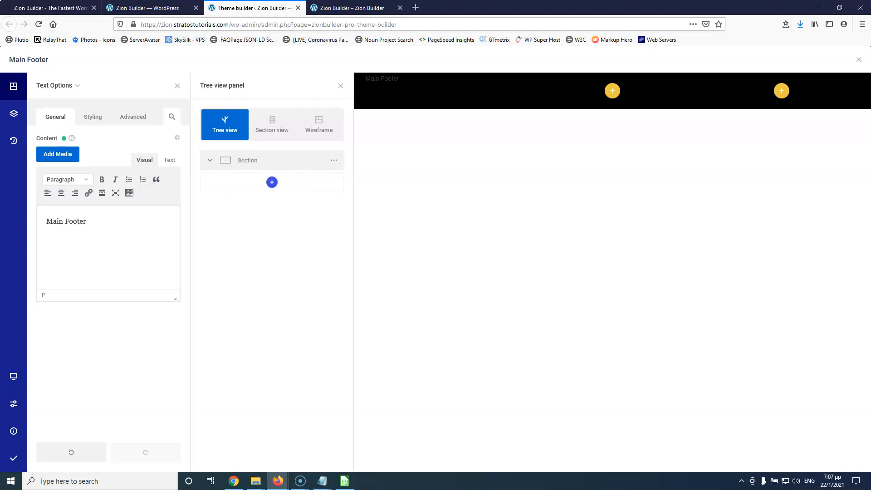
- Set the footer text's font color to white (#ffffff) and save the footer
click(93, 116)
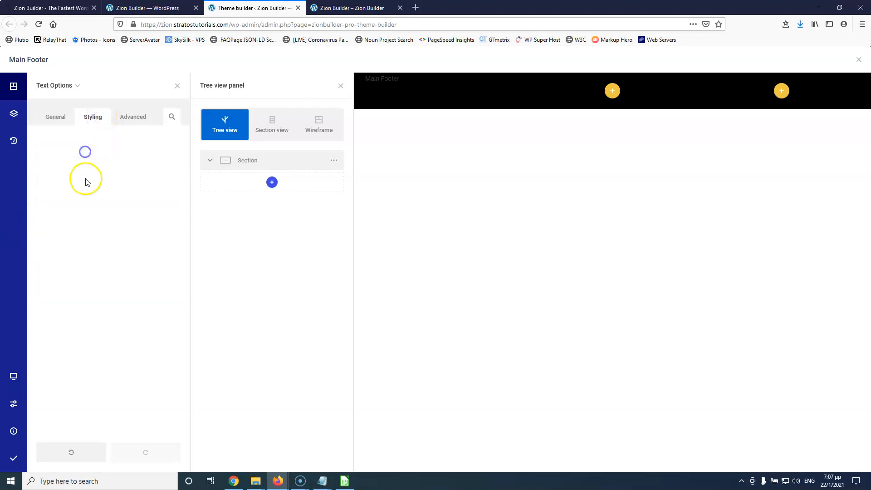
click(78, 221)
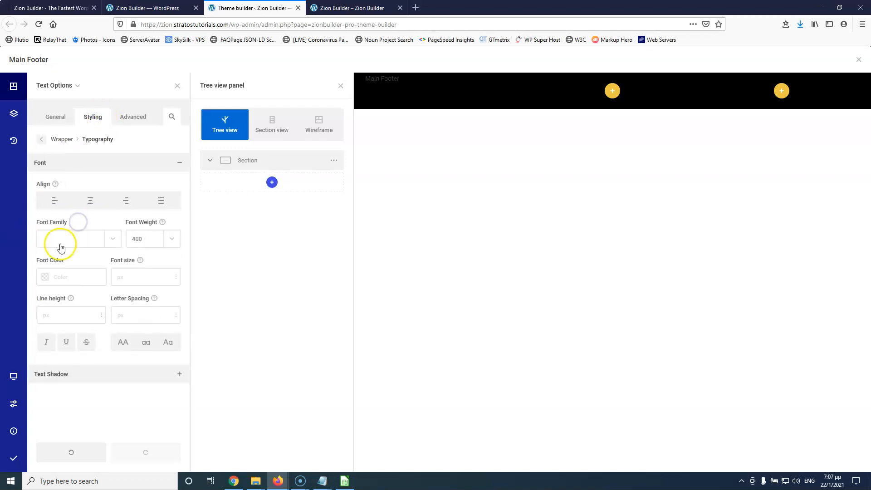
click(45, 281)
drag(68, 224, 47, 185)
click(48, 186)
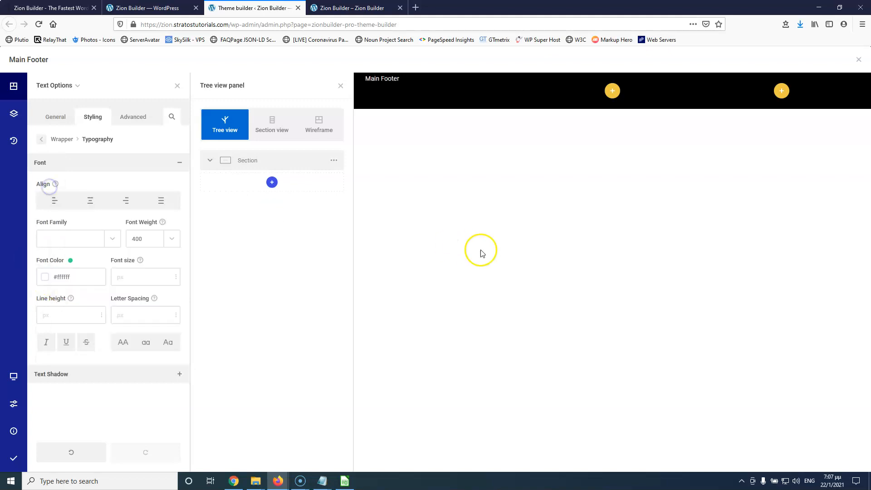
click(15, 456)
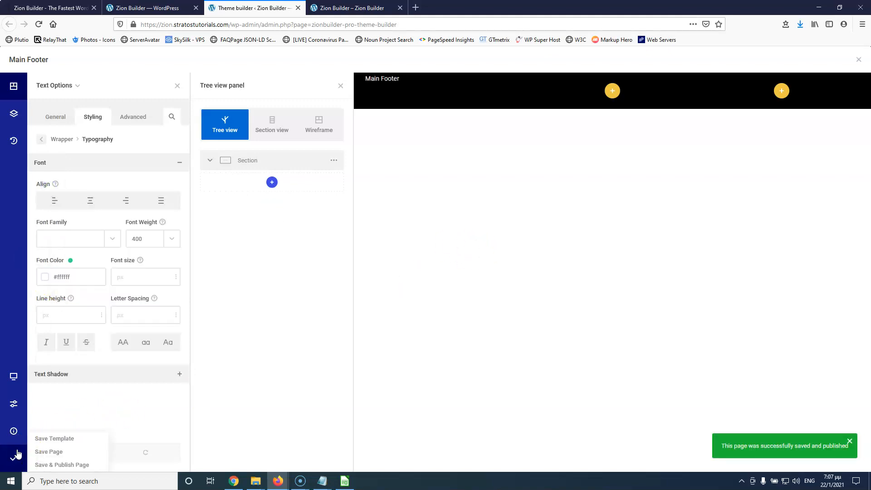
- Reload the site's home page and check the new footer at the end of the page
click(345, 8)
click(38, 25)
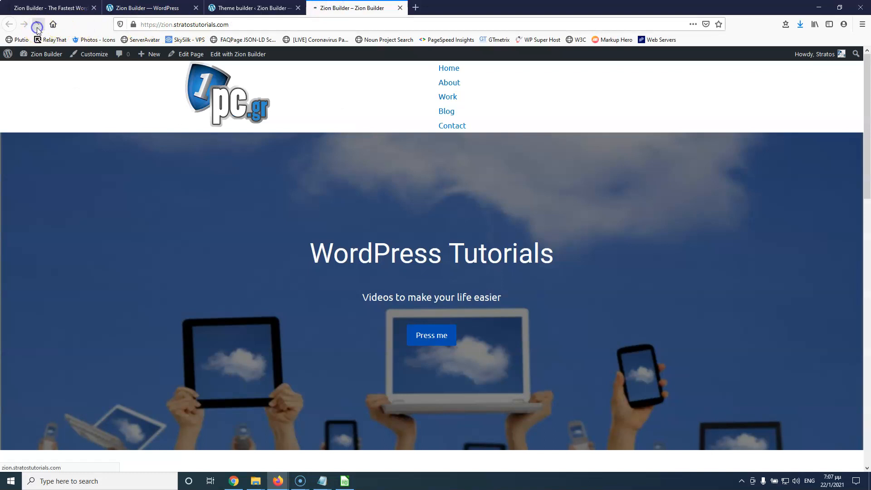
scroll(151, 196, down, 10)
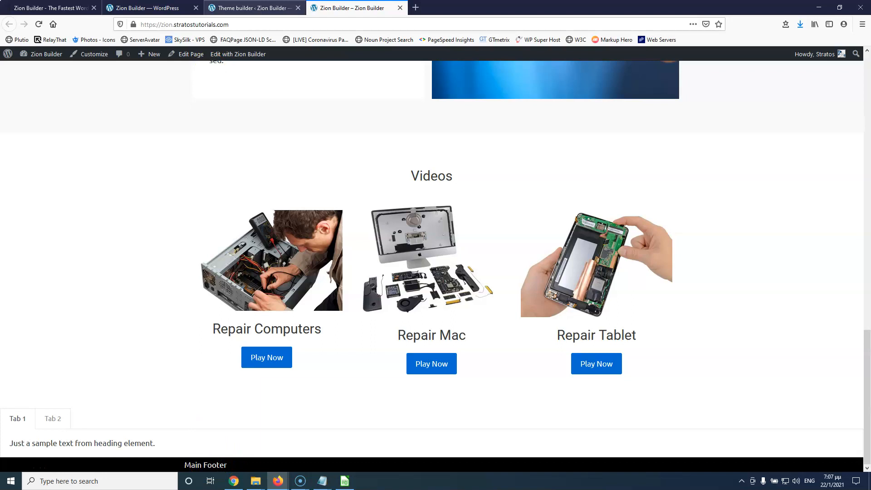
- Close the footer editor and reopen the Theme builder from the WordPress dashboard in a new browser tab
click(249, 8)
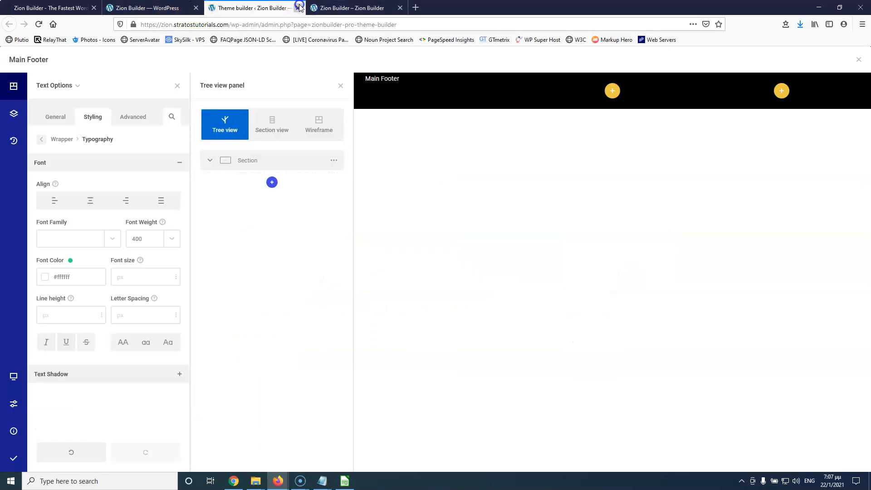
click(298, 8)
click(154, 8)
click(34, 275)
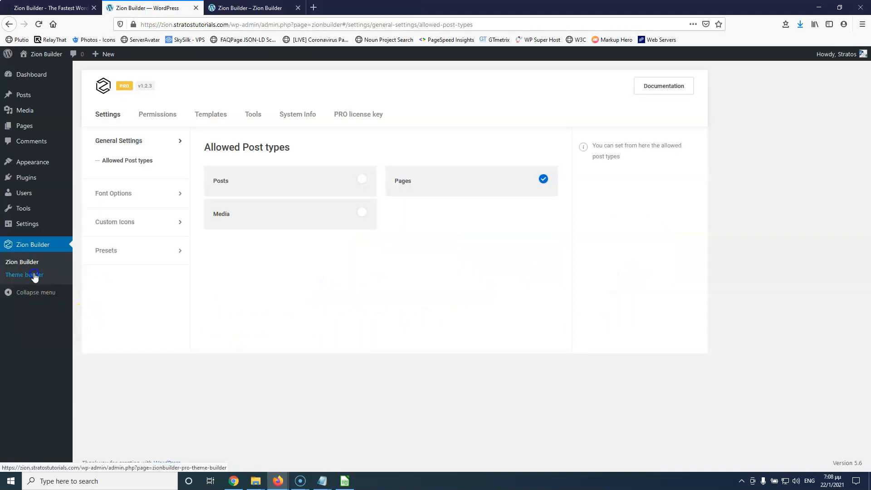
click(244, 9)
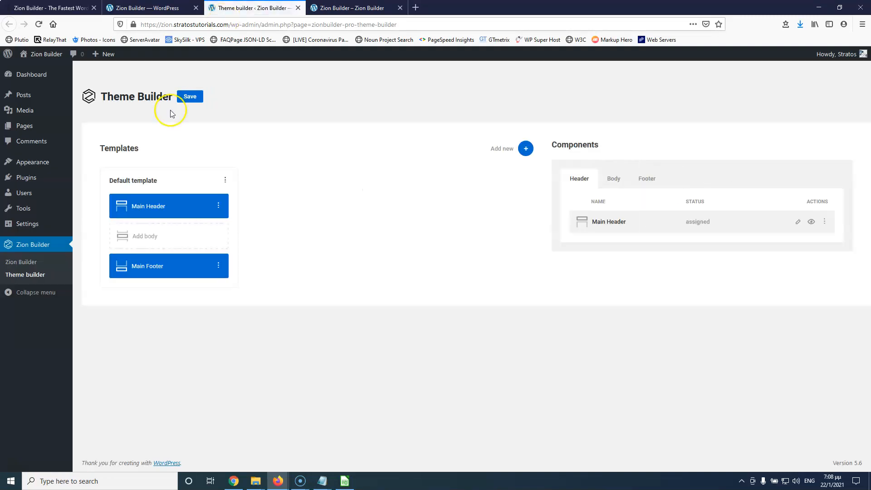
- Start a new template titled Contact and assign it to the specific page Contact
click(525, 149)
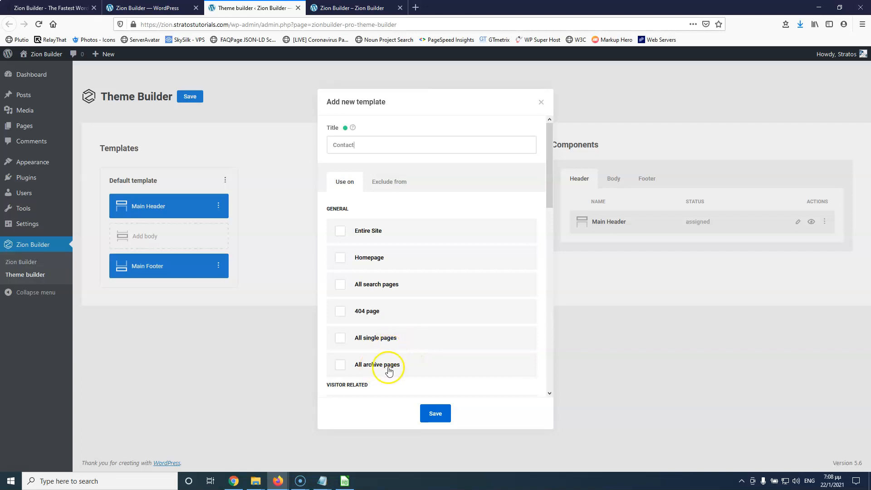
scroll(384, 268, down, 3)
scroll(375, 256, down, 3)
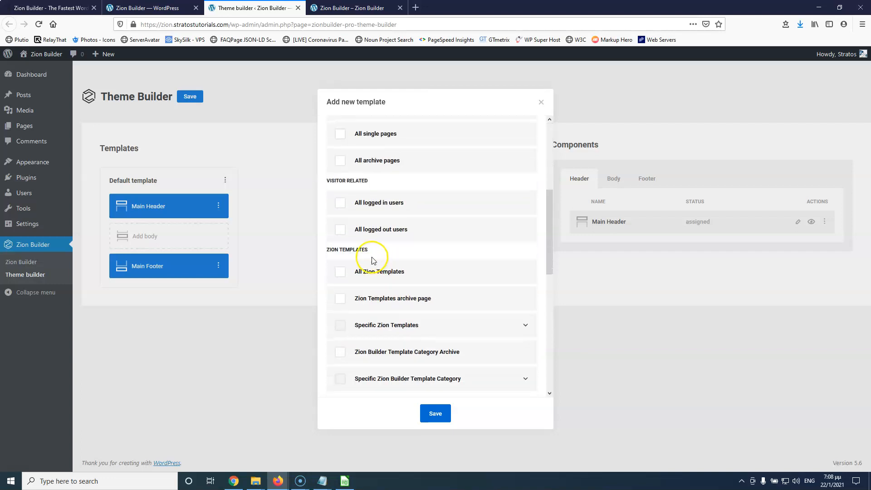
scroll(372, 258, down, 4)
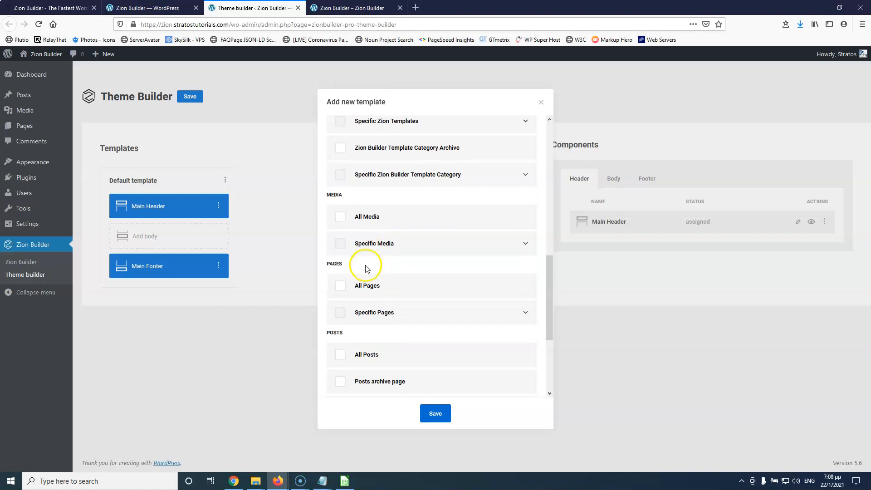
scroll(366, 271, down, 2)
scroll(365, 269, down, 2)
scroll(372, 213, up, 3)
click(428, 247)
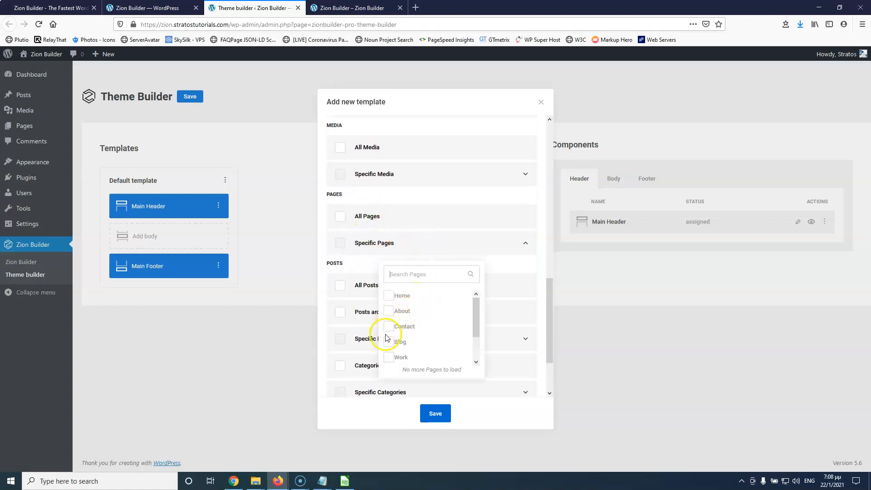
click(392, 329)
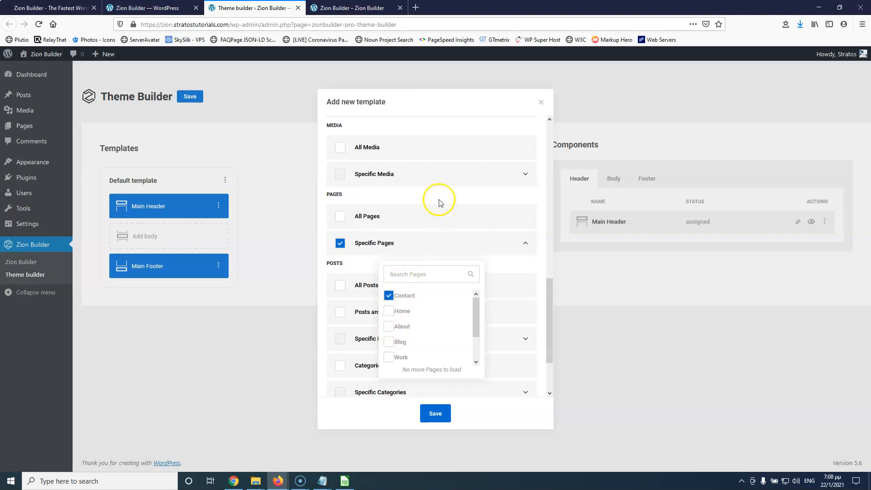
- Review the Exclude from conditions of the new template and save the Contact template
scroll(433, 197, up, 5)
scroll(363, 235, up, 4)
click(394, 185)
scroll(421, 199, down, 9)
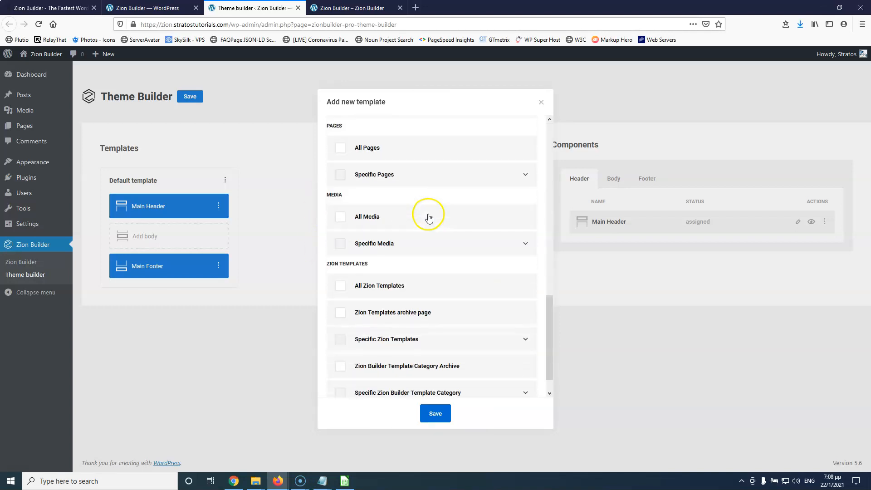
click(436, 414)
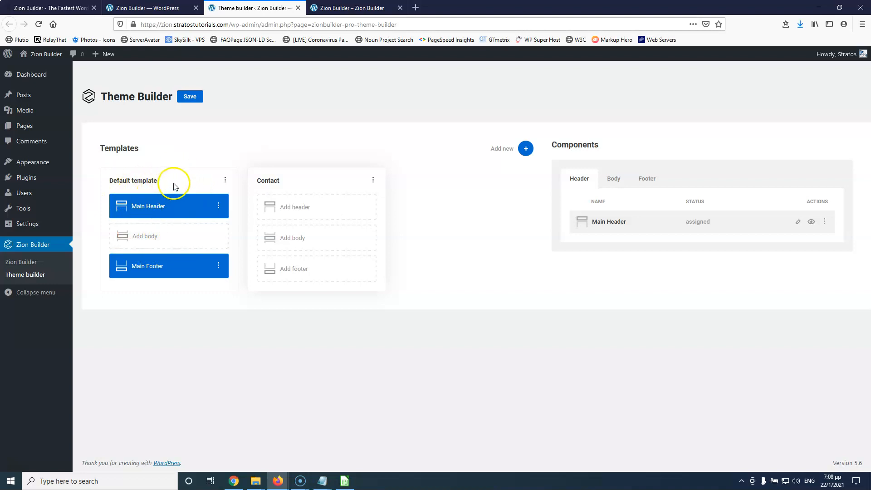
- Copy the Default template's Main Header and paste it as a linked component into the Contact template's header slot
click(327, 208)
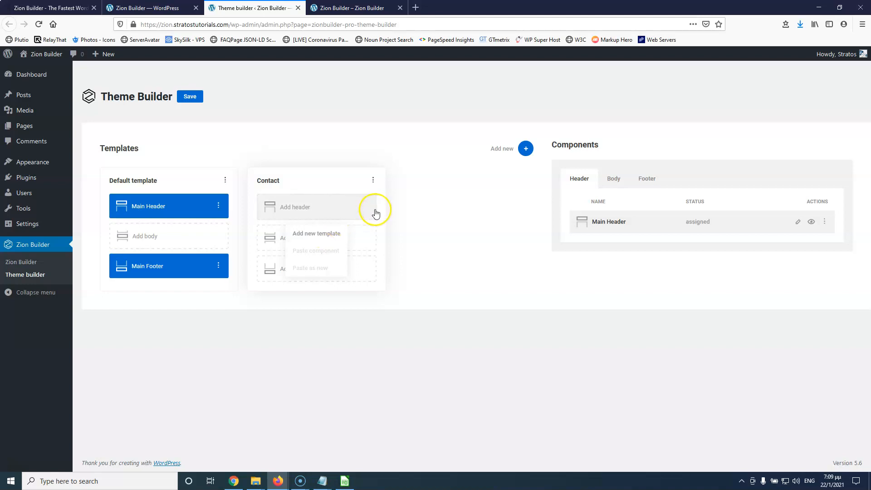
click(324, 233)
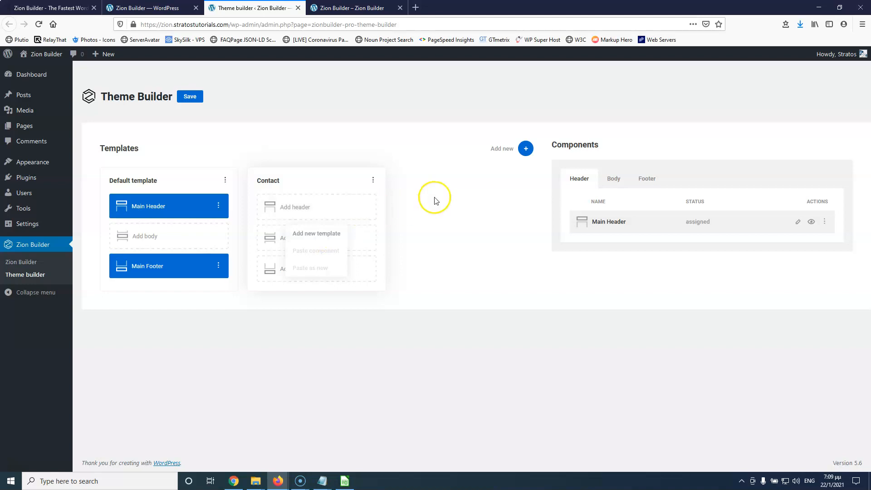
click(218, 207)
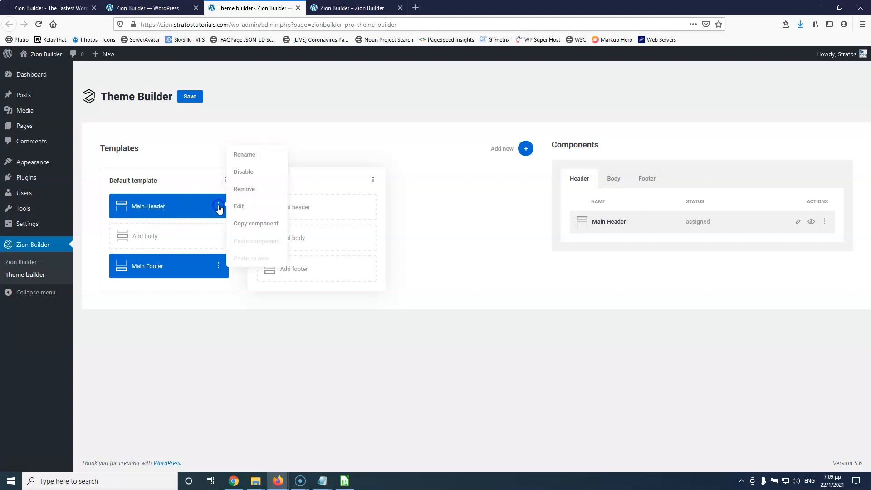
click(260, 224)
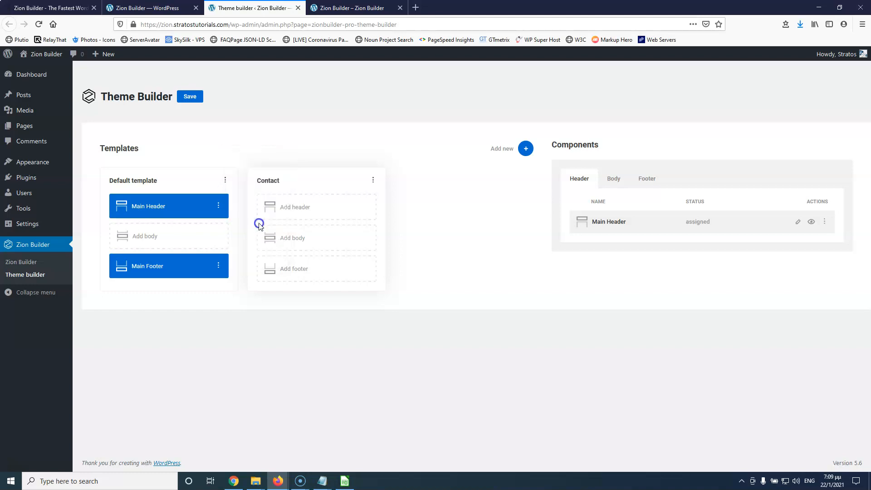
click(327, 210)
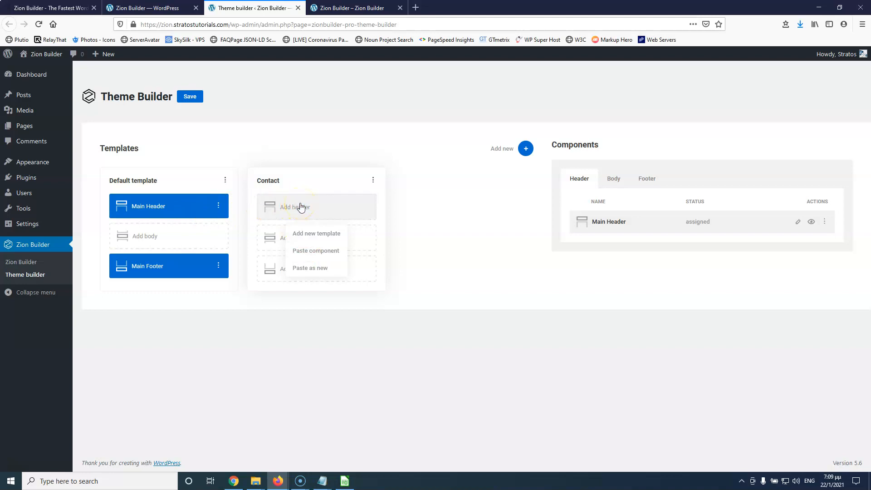
click(316, 250)
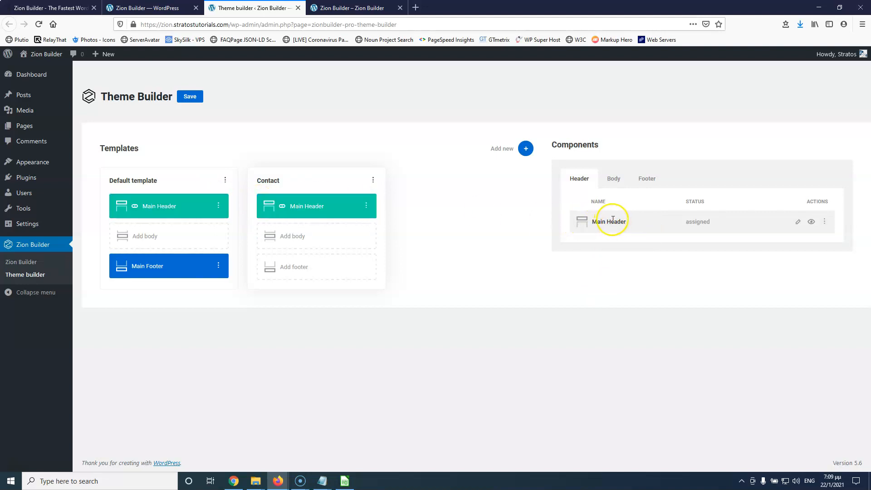
- Copy the Default template's Main Footer and paste it as a new, independent component into the Contact template's footer slot
click(219, 266)
click(252, 281)
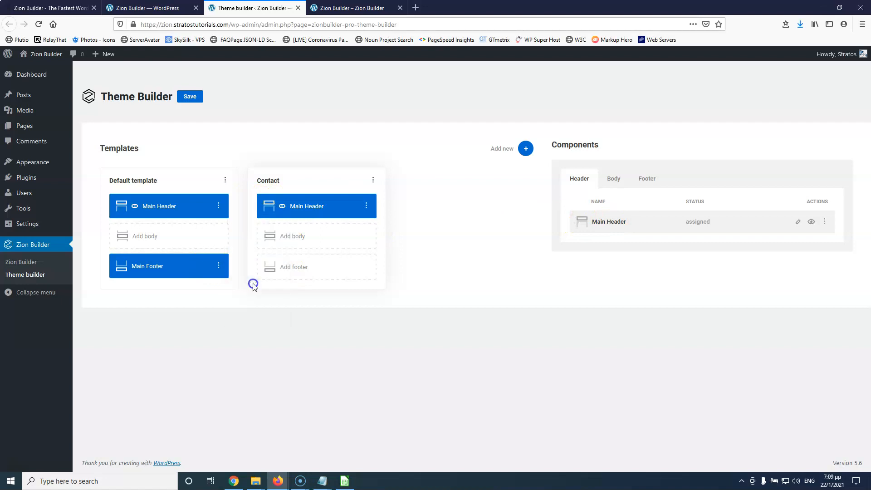
click(307, 269)
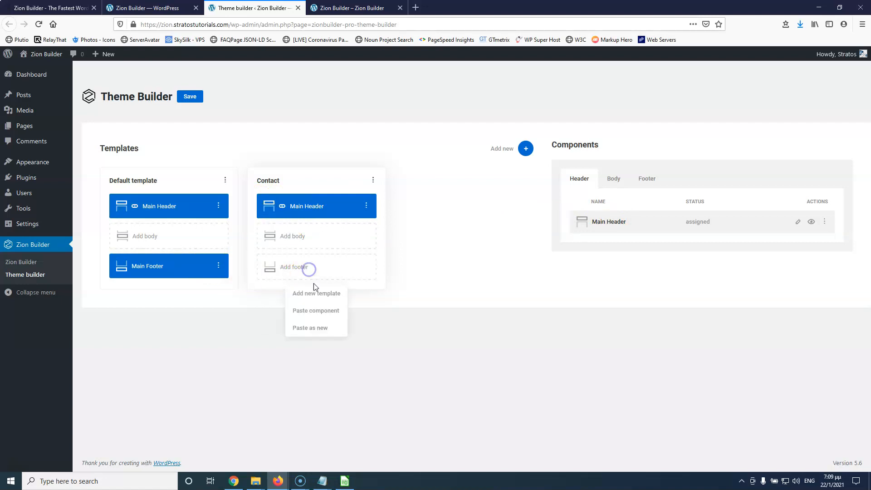
click(311, 328)
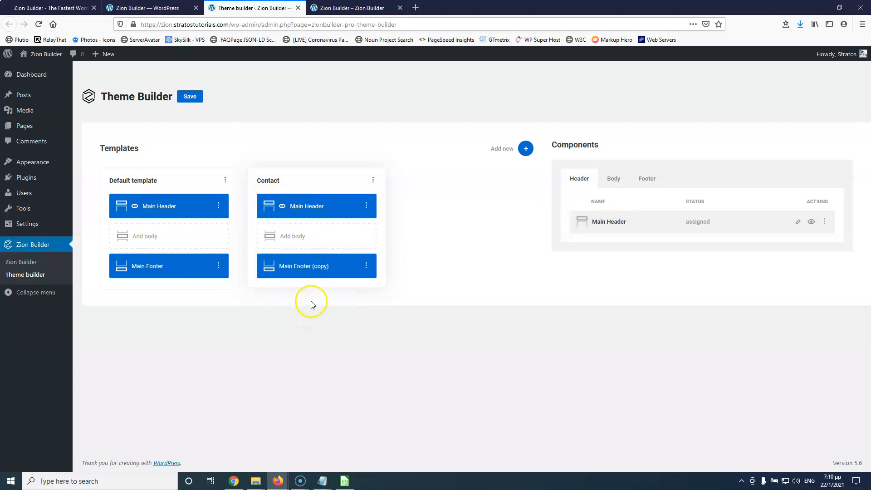
- Rename the Contact template's footer copy to Contact Footer, save the theme builder, and check the Footer and Header component lists
click(366, 266)
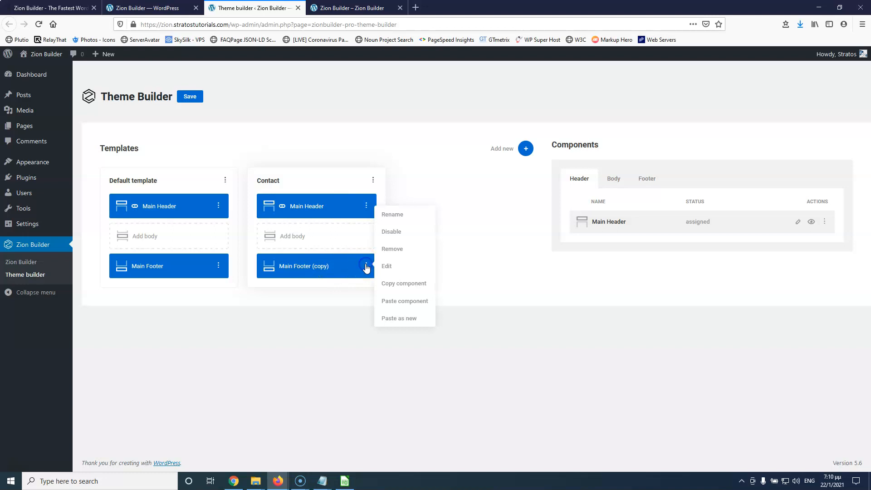
click(392, 214)
click(326, 267)
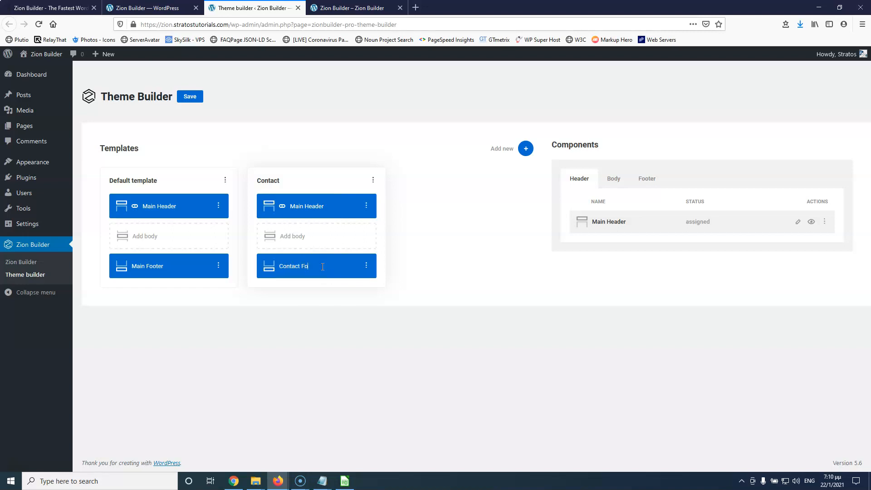
click(323, 309)
click(189, 97)
click(646, 179)
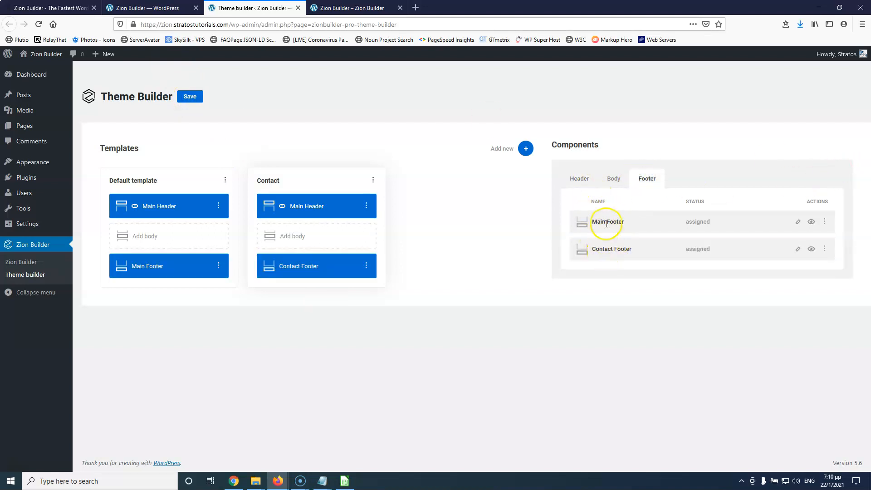
click(580, 178)
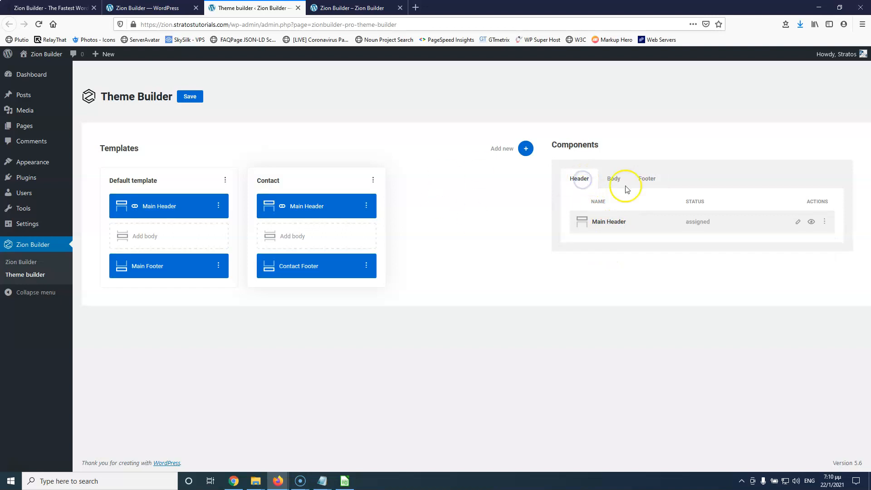
- Edit the Contact Footer component, replace its text with "Contact Footer", and save it
click(368, 267)
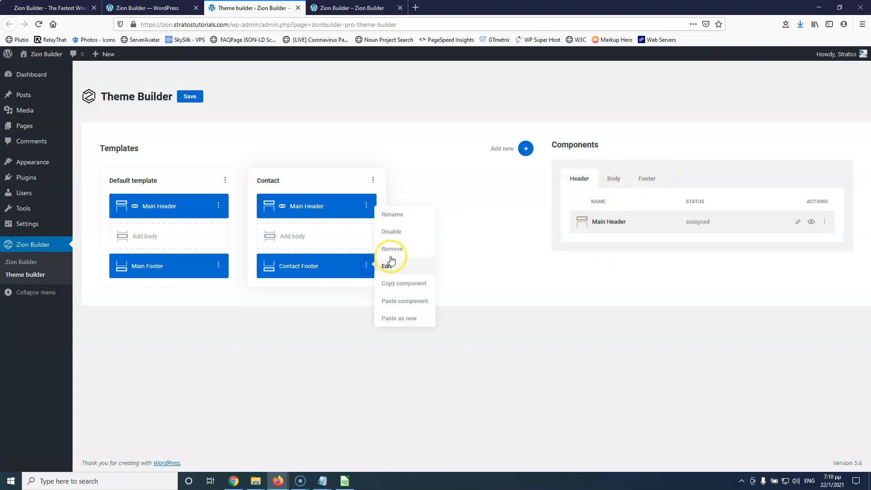
click(389, 264)
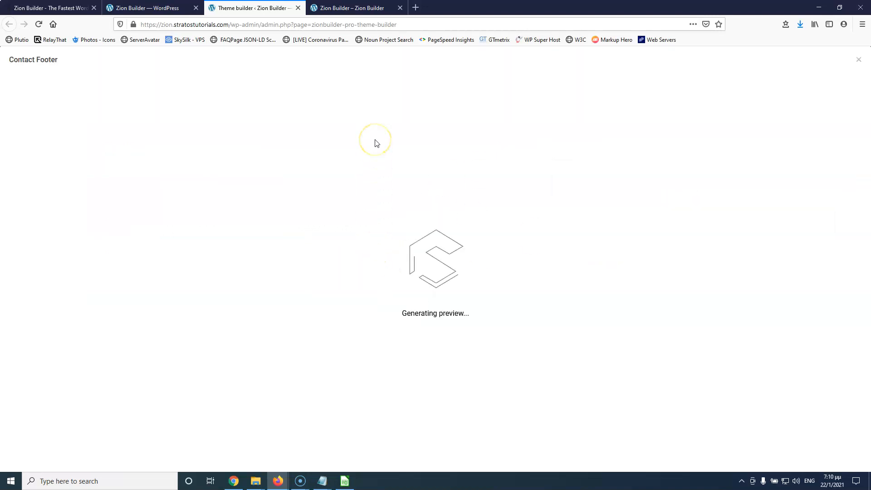
triple_click(221, 79)
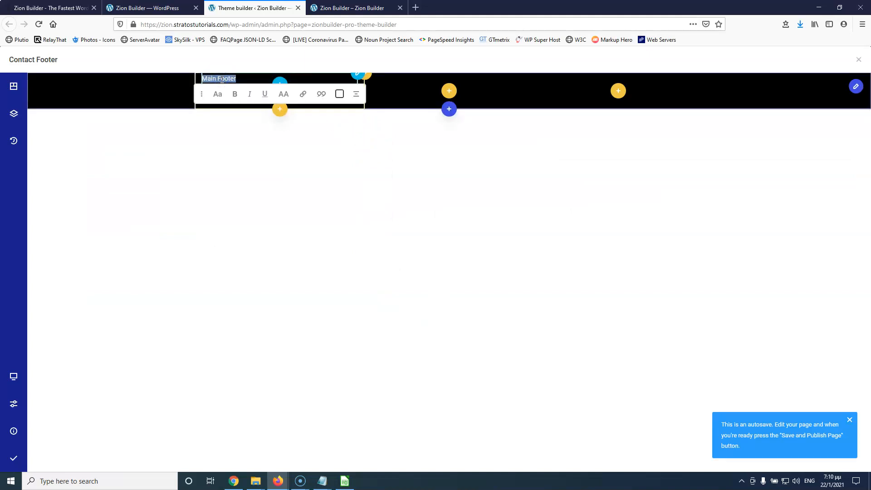
text(Contact)
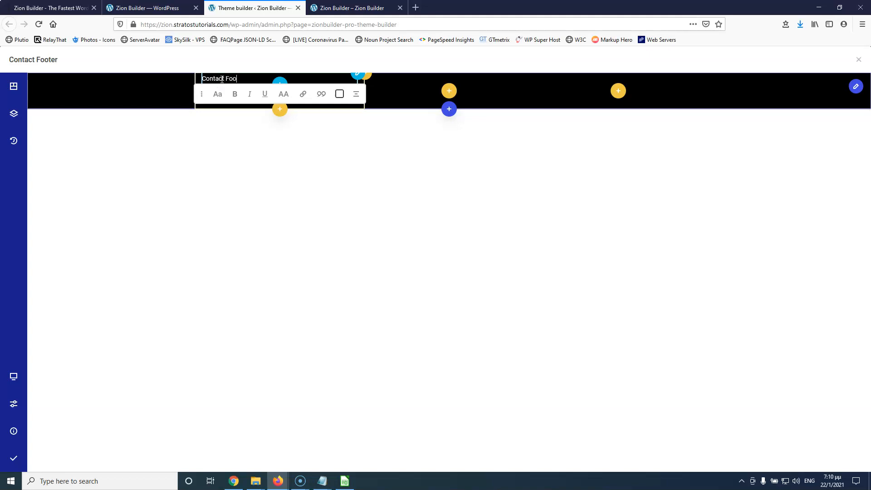
click(14, 458)
- Compare the footers on the live site's Contact page and home page
click(340, 6)
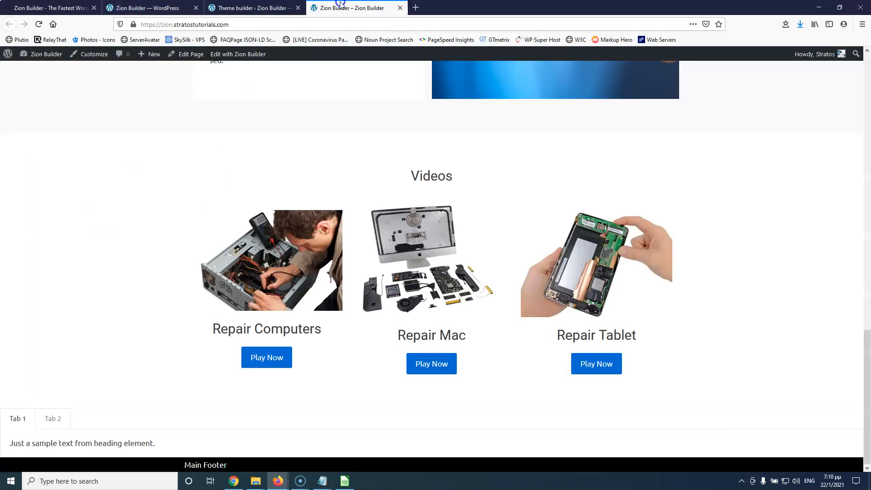
scroll(370, 263, up, 15)
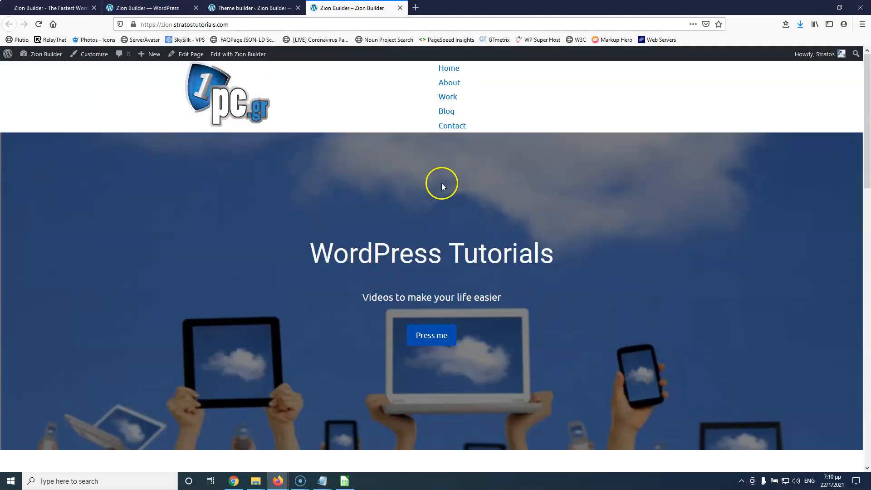
click(452, 130)
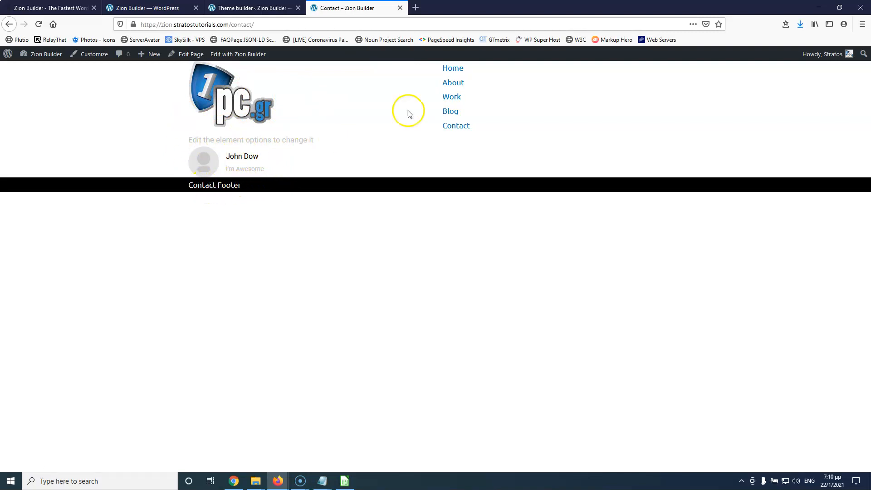
click(446, 69)
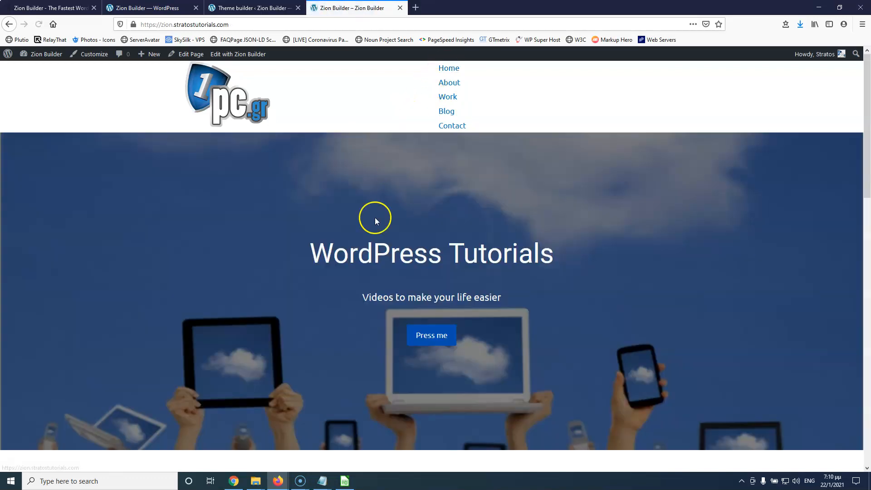
scroll(375, 218, down, 10)
- Close the Contact Footer editor and reopen the Theme builder from the WordPress dashboard in a new browser tab
click(202, 9)
click(214, 9)
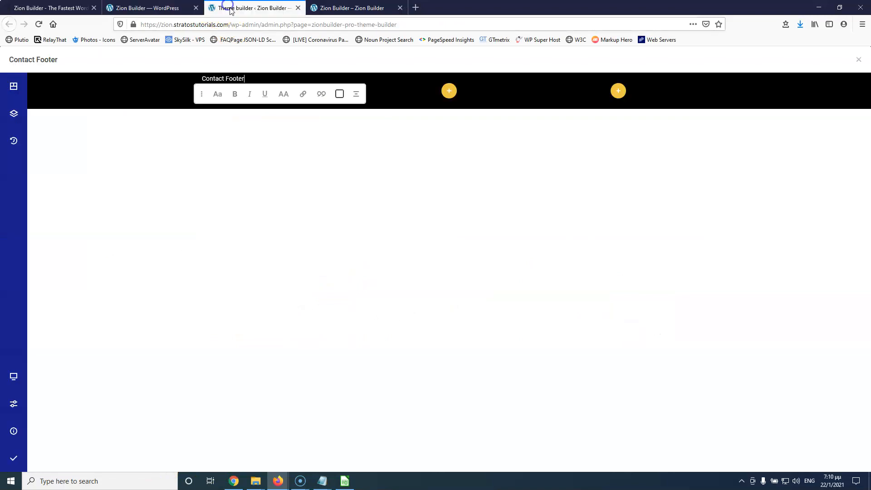
click(299, 8)
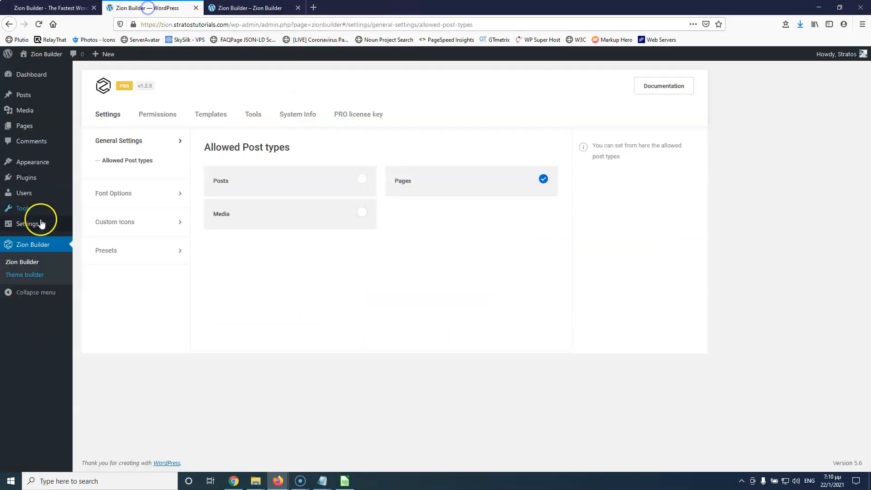
middle_click(30, 277)
click(248, 8)
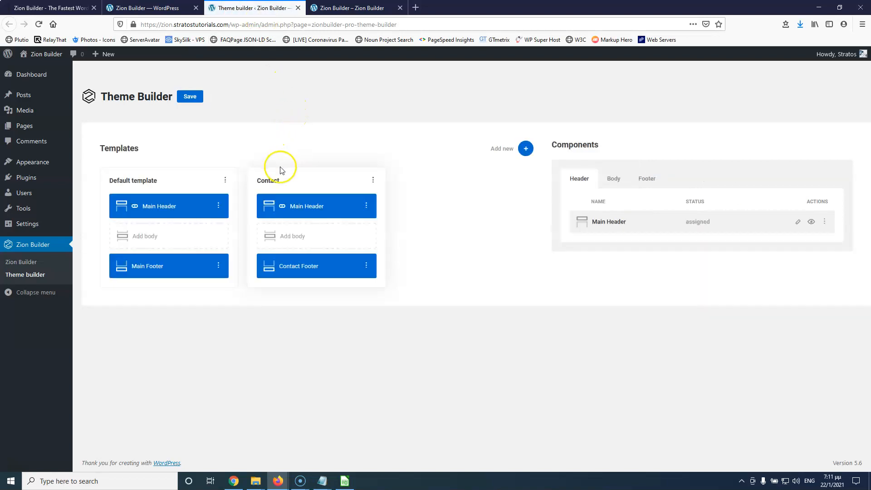
- Create and save a new template titled Single Post Template, going through its Use on conditions down to the Posts options
click(525, 149)
click(390, 147)
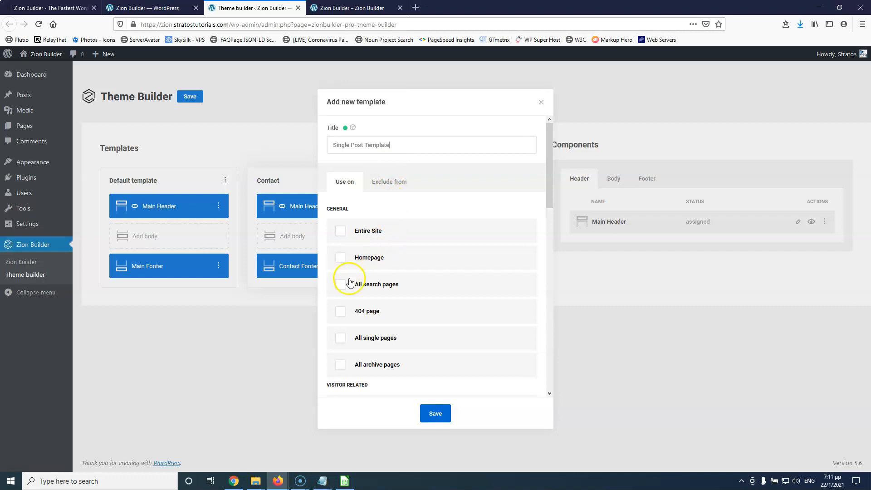
scroll(399, 340, down, 10)
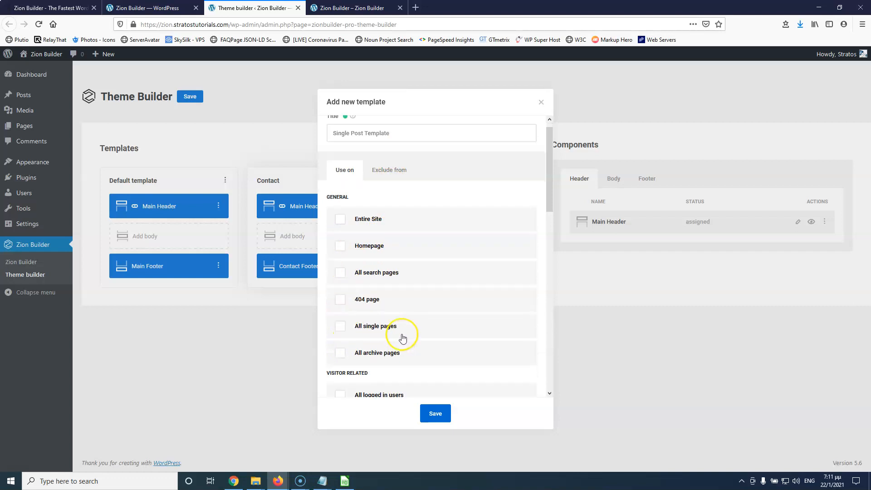
scroll(402, 337, down, 4)
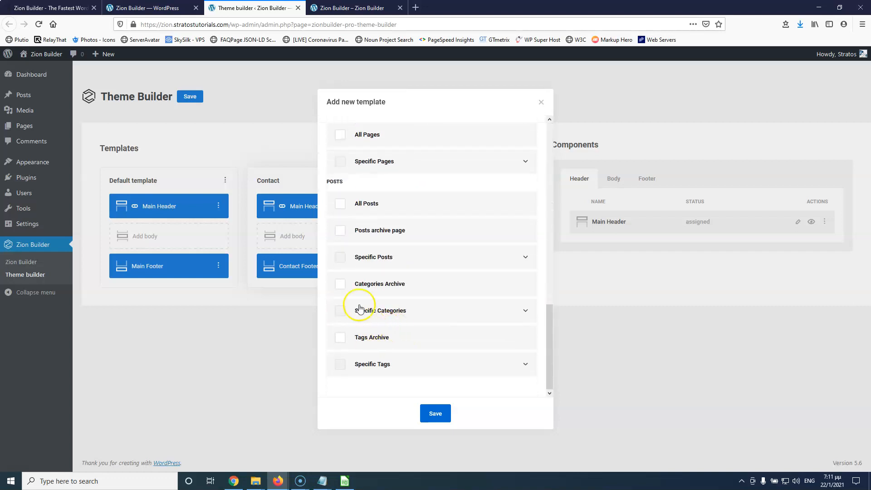
click(434, 413)
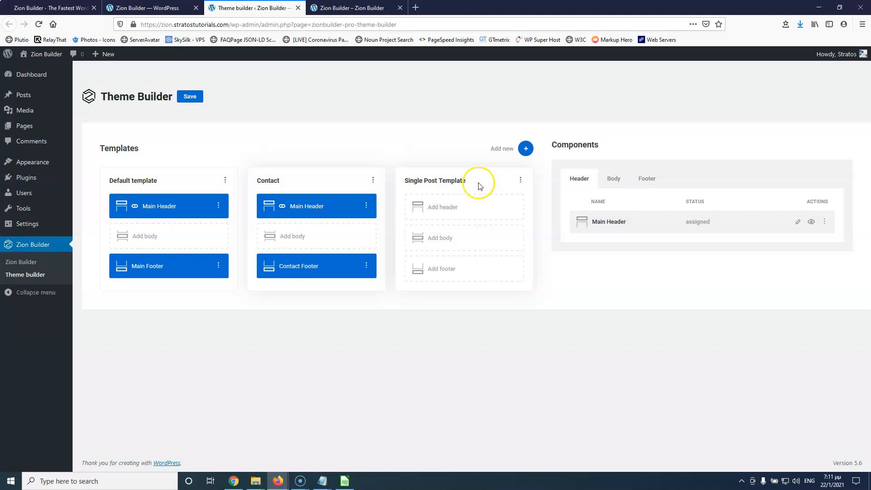
- Try out template reordering by moving Single Post Template ahead of Contact and back behind it
drag(465, 180, 329, 181)
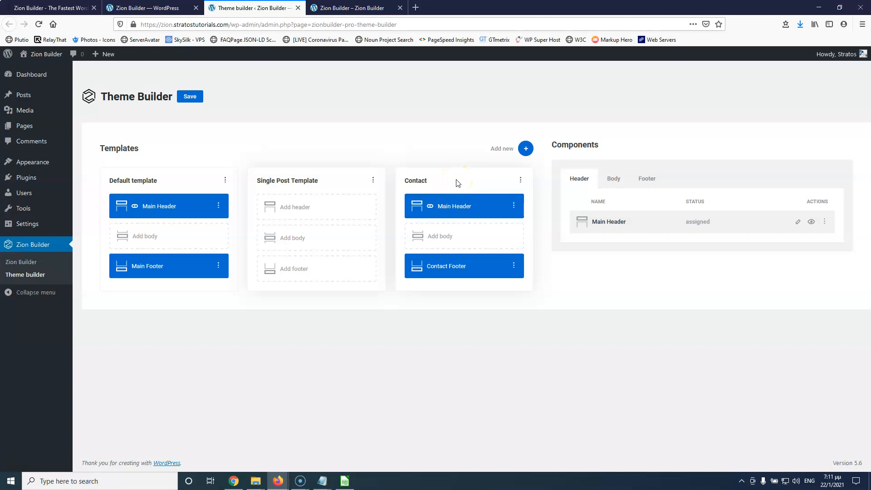
key(alt+p)
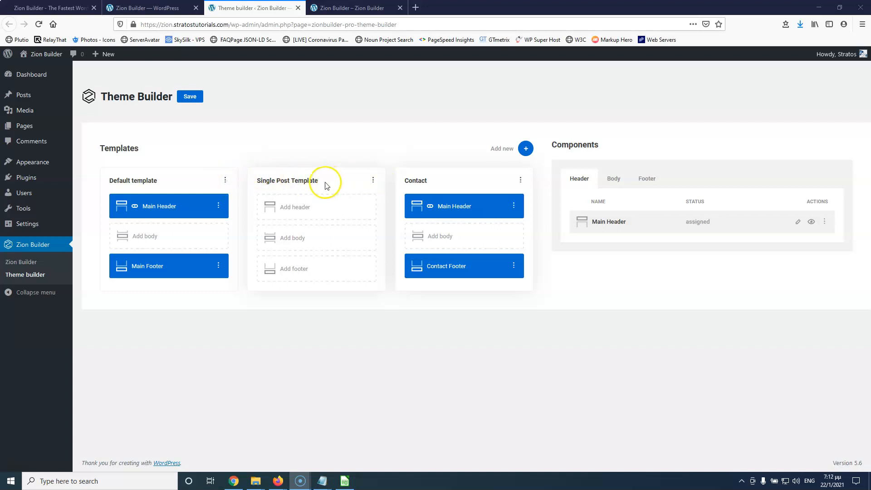
drag(325, 184, 456, 180)
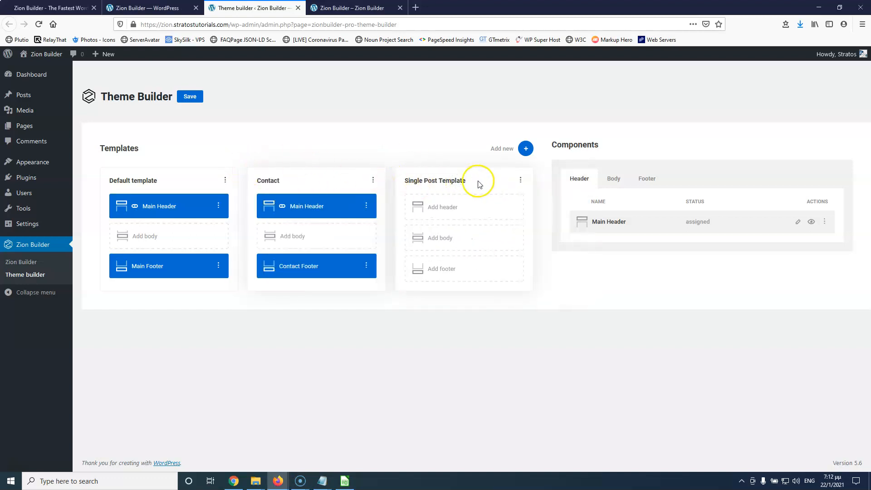
- Copy the Contact template's Main Header and paste it as a linked component into the Single Post Template's header slot
click(466, 207)
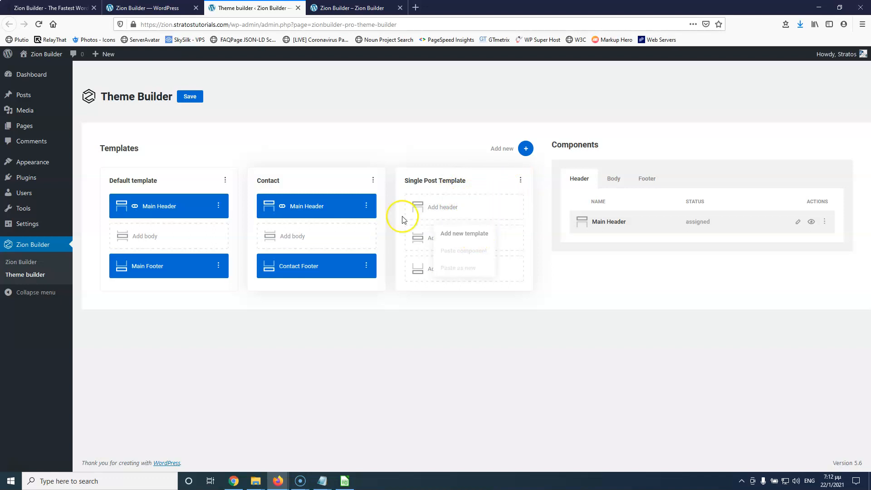
click(367, 206)
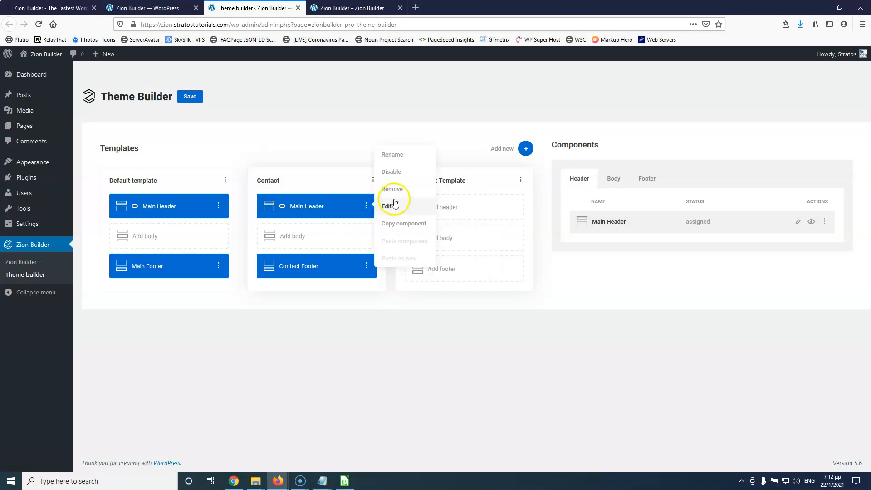
click(400, 221)
click(449, 211)
click(468, 249)
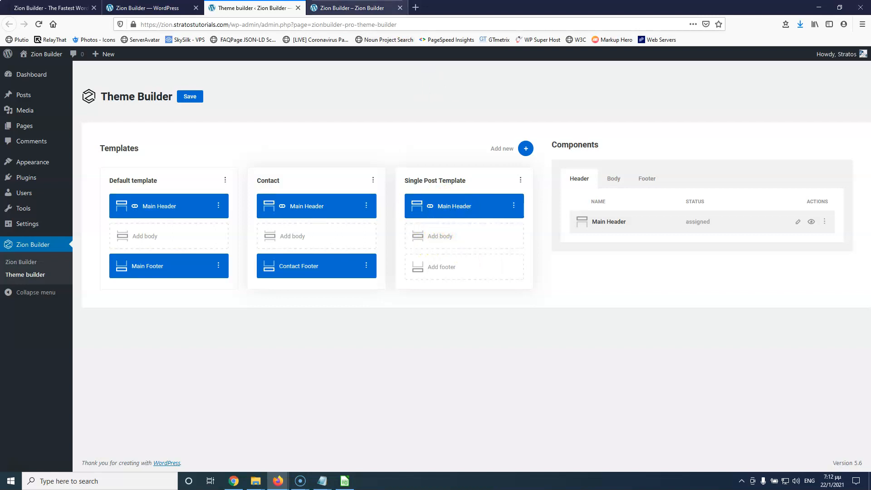
- Open the Blog page from the site's front-page navigation in a new browser tab and view it
click(349, 8)
scroll(409, 250, up, 20)
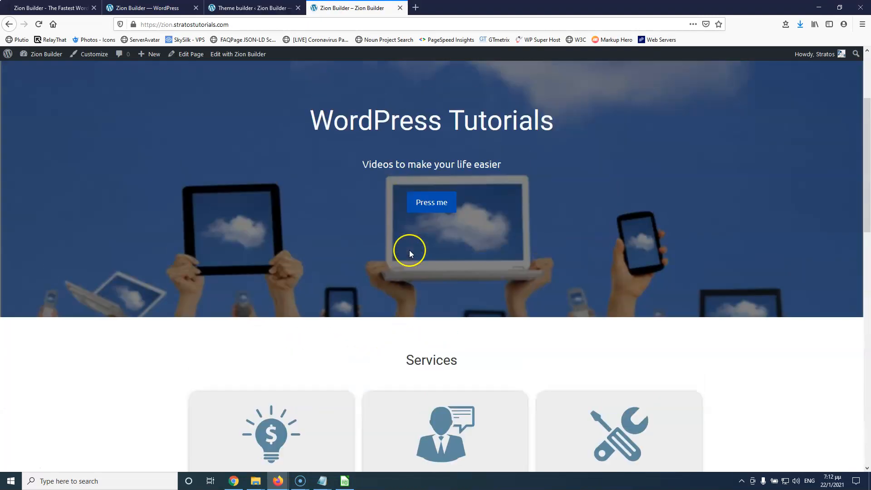
middle_click(447, 116)
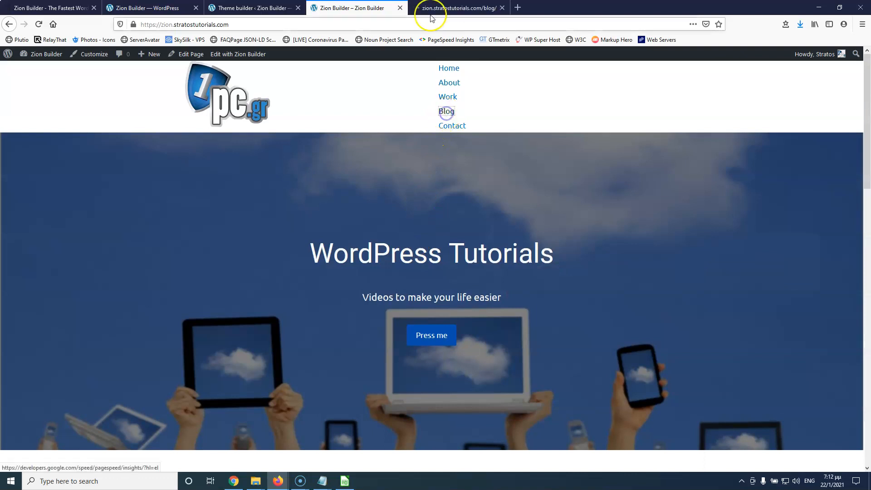
click(440, 8)
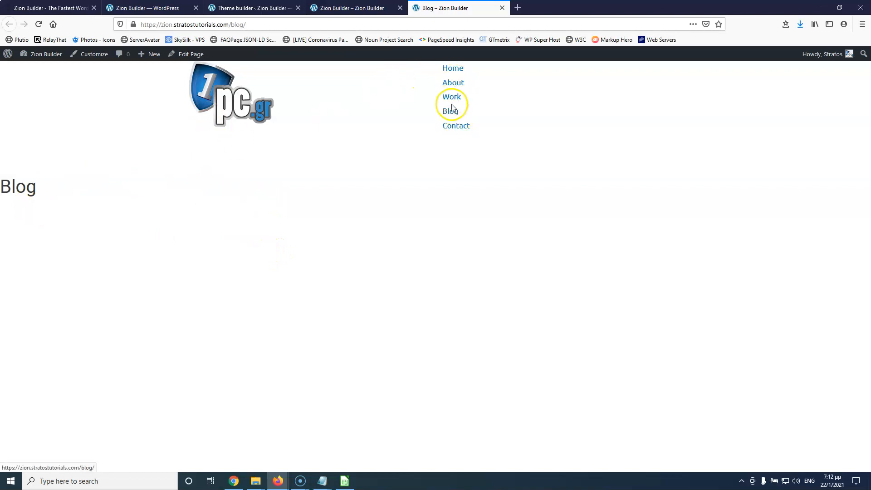
- Open the Repair Mac post from the WordPress posts list in its own tab and look over its layout
mouse_move(51, 56)
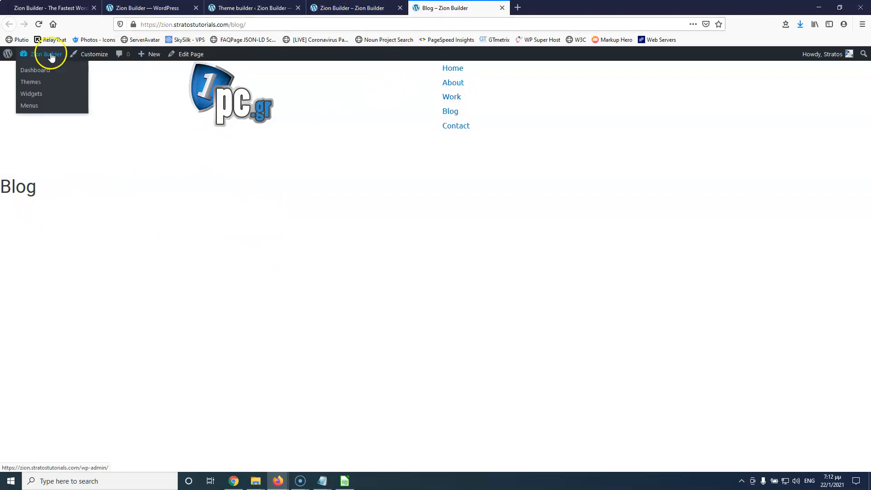
click(31, 72)
mouse_move(27, 128)
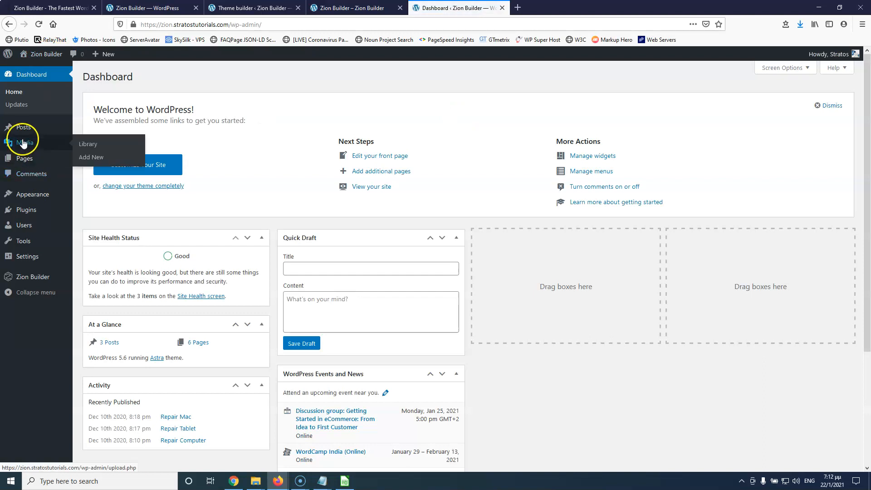
click(90, 129)
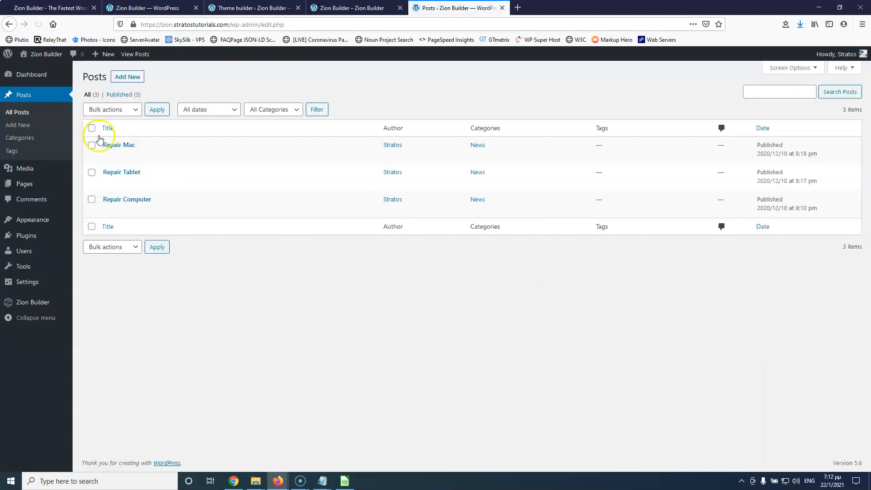
middle_click(175, 155)
click(502, 8)
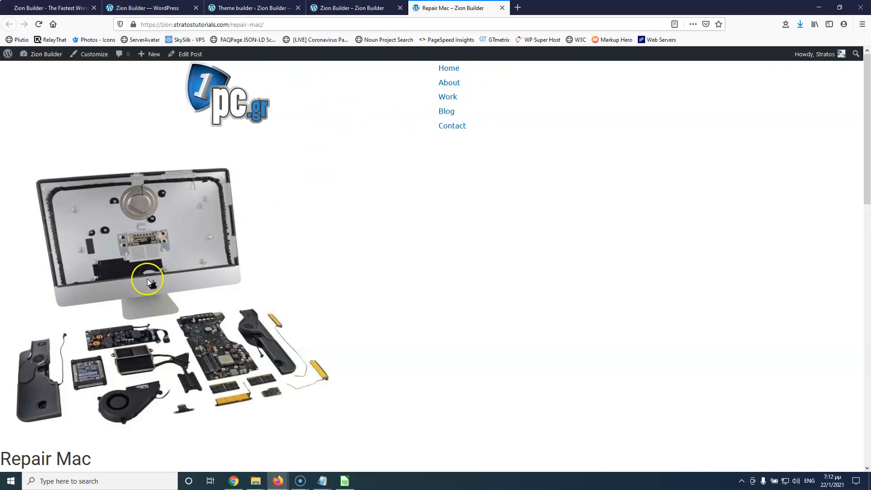
scroll(118, 262, down, 5)
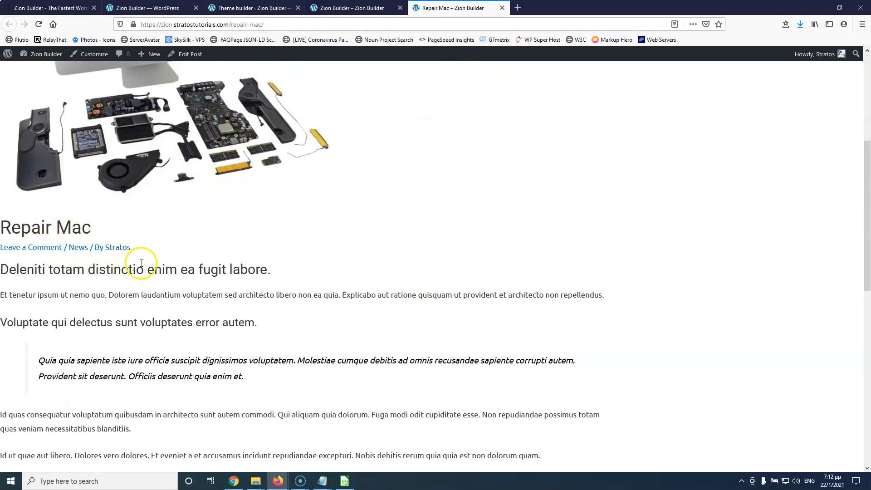
scroll(149, 261, down, 10)
scroll(162, 259, up, 15)
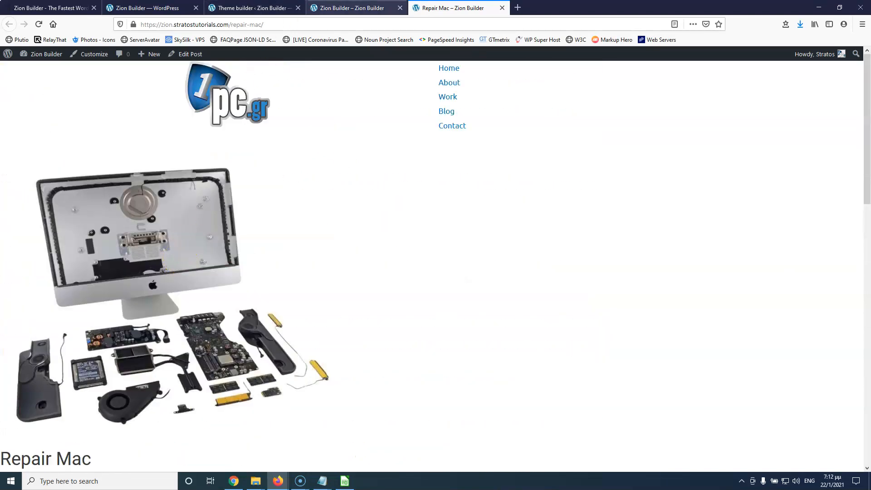
- Add a new body template to the Single Post Template in the Theme builder, save, and open that body for editing
click(351, 8)
click(252, 8)
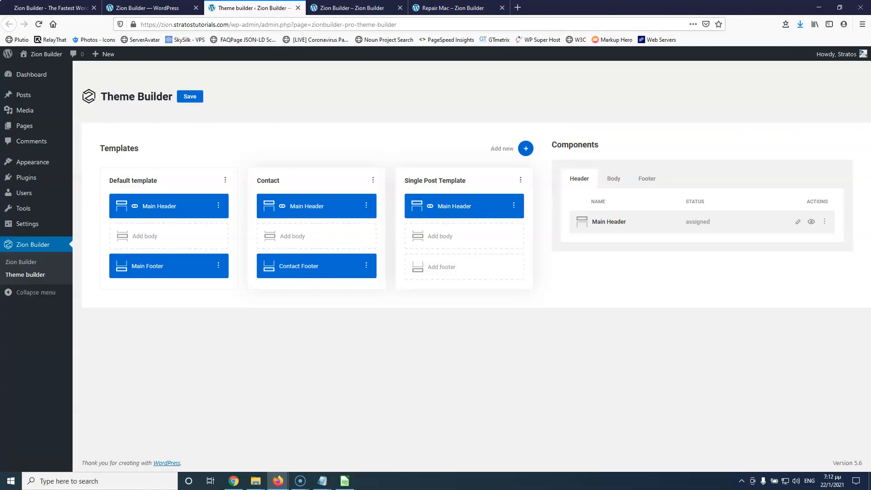
click(480, 237)
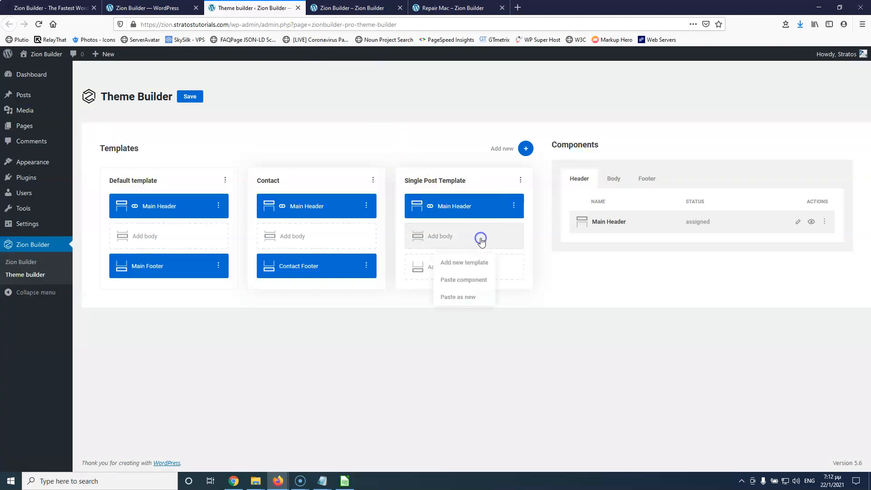
click(471, 264)
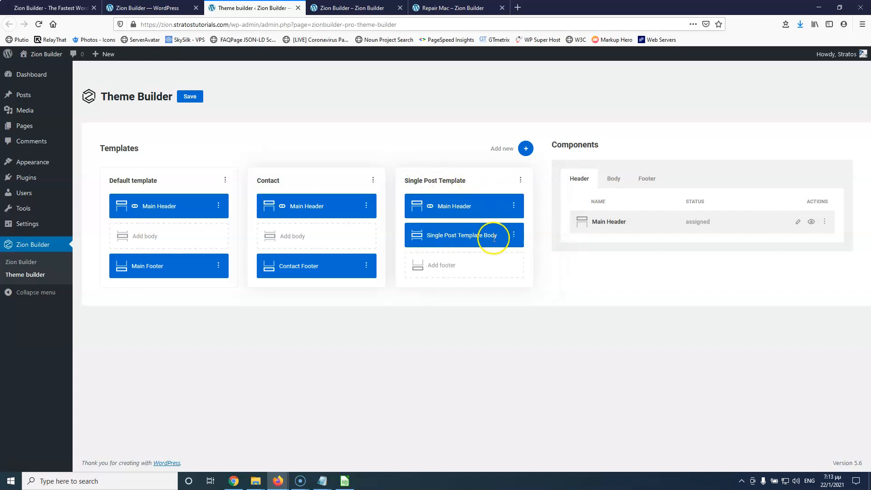
click(190, 96)
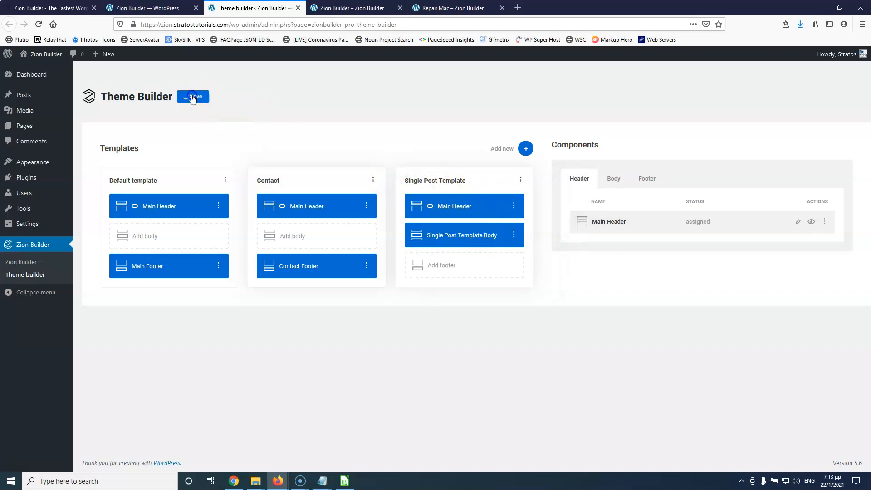
click(514, 236)
click(535, 232)
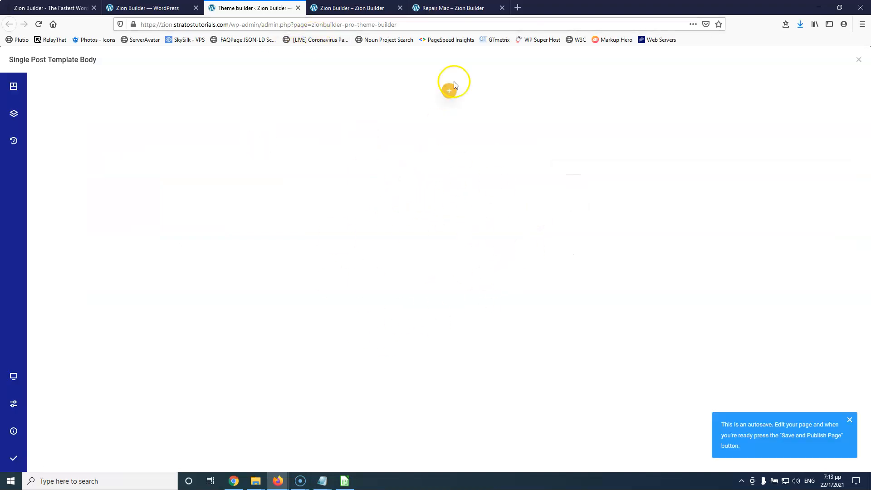
- Add a Section element to the empty Single Post Template Body
click(438, 8)
click(277, 8)
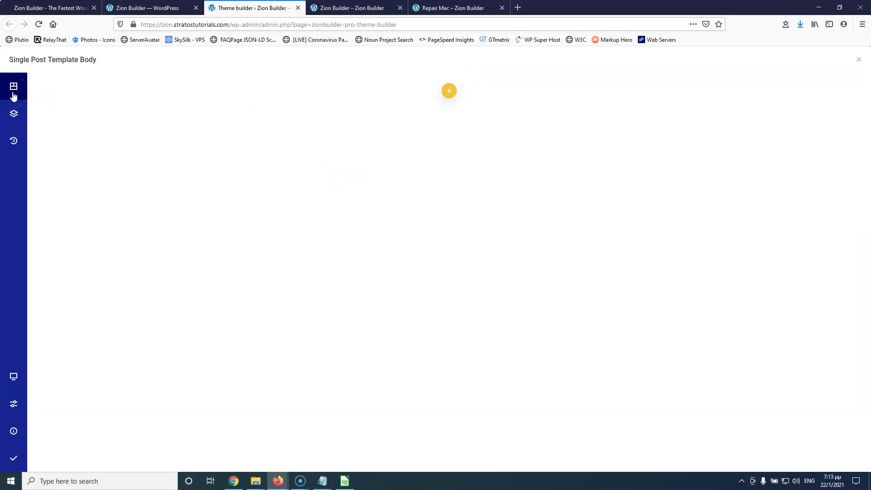
click(449, 92)
click(459, 128)
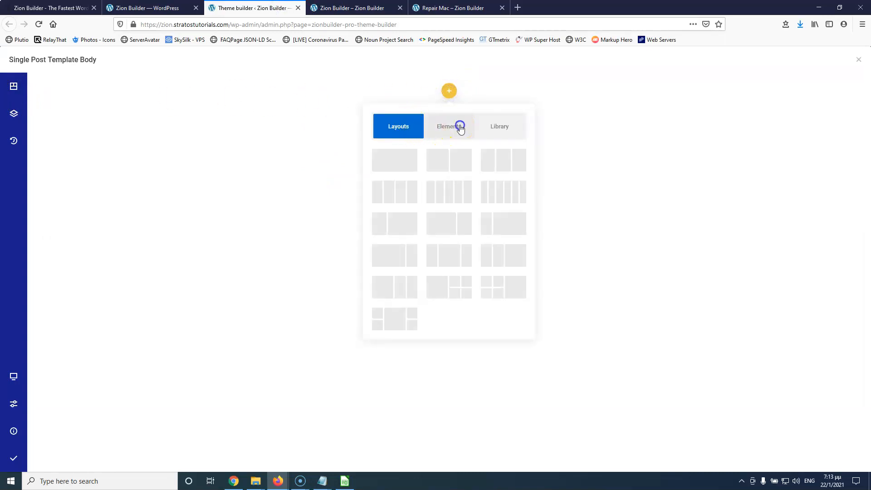
click(453, 211)
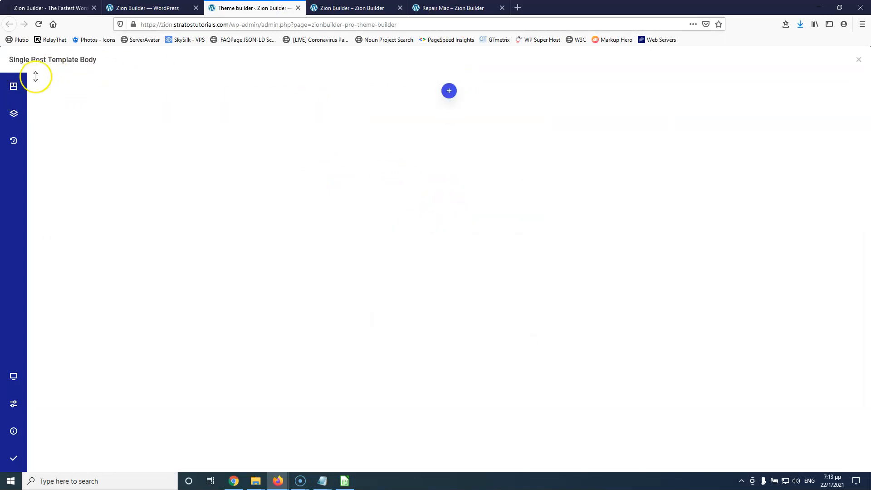
- Show the element tree and insert an Image element inside the section
click(14, 85)
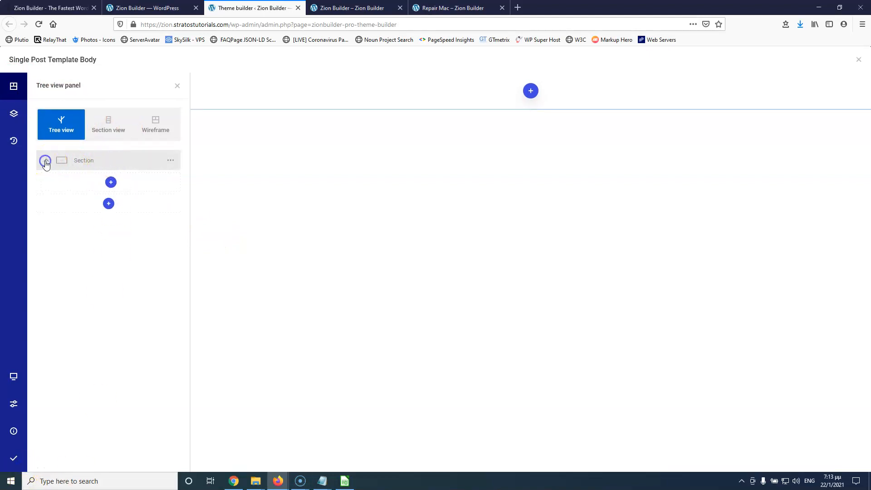
click(111, 182)
click(104, 222)
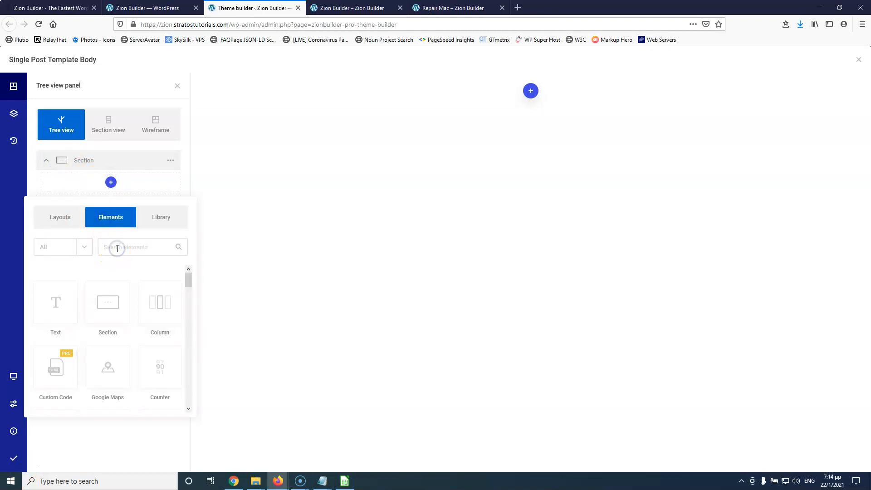
text(im)
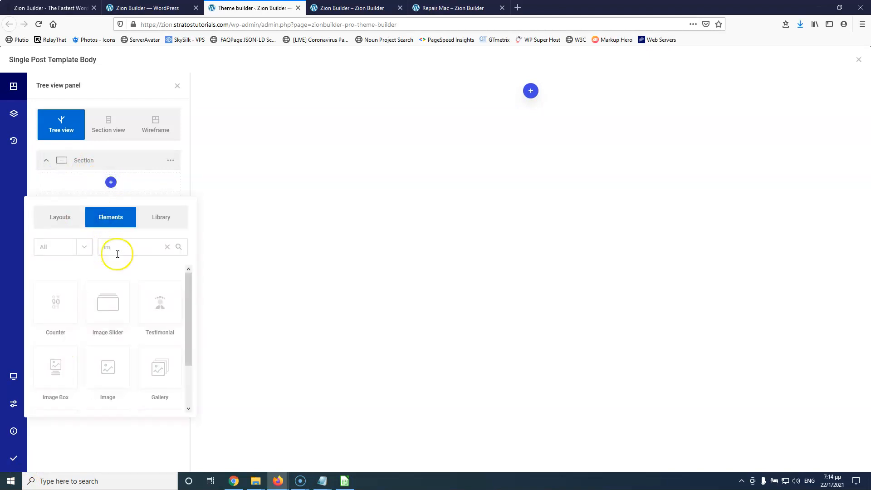
click(108, 383)
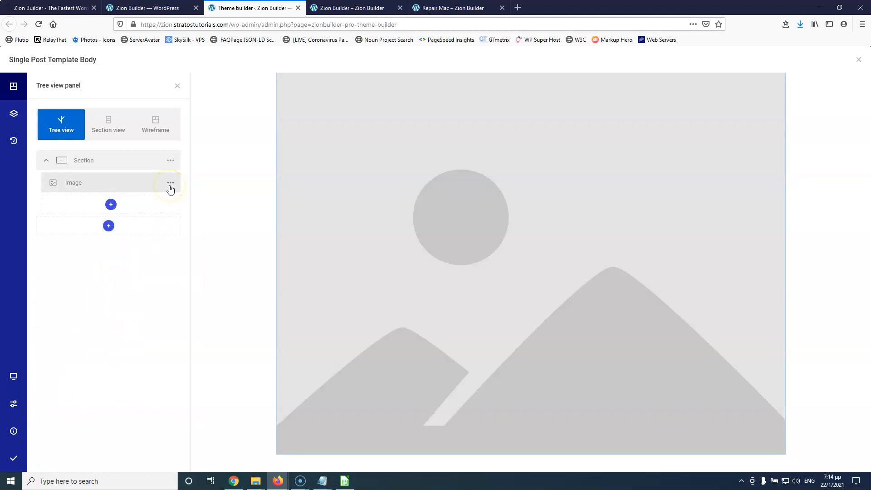
- Set the Image element's picture to starbucks-logo-png-transparent.png from the media library
right_click(377, 192)
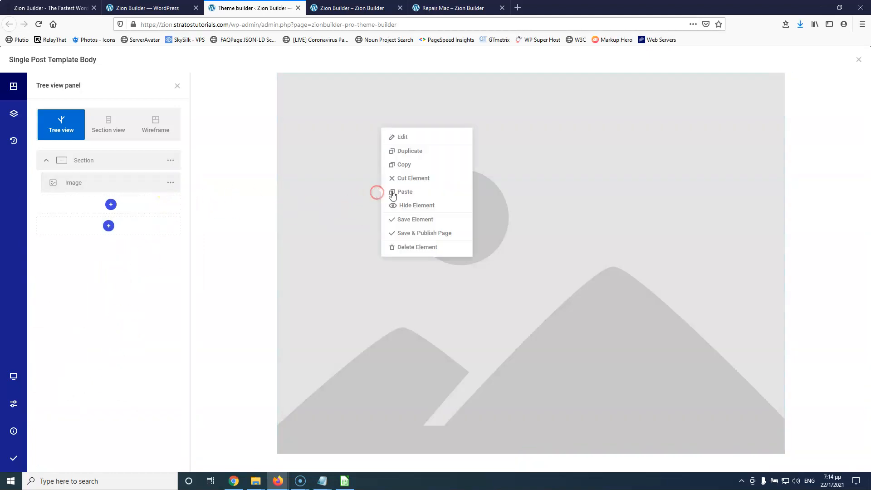
click(407, 134)
click(109, 163)
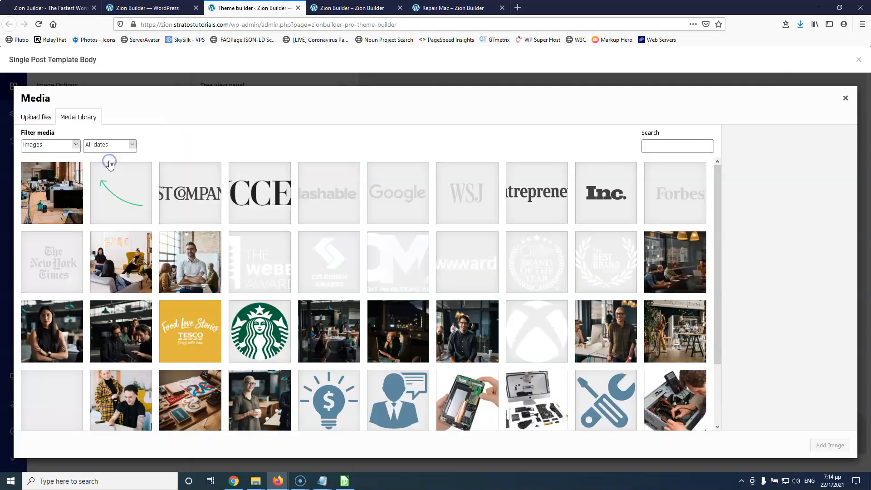
click(263, 324)
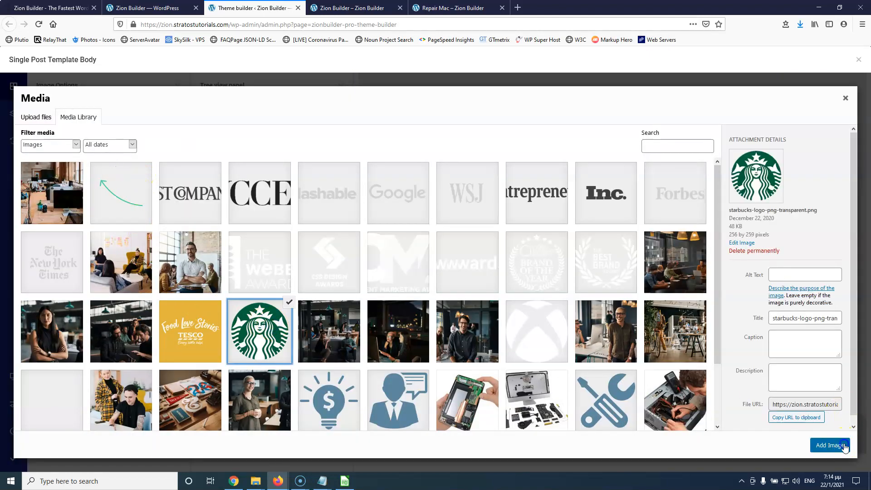
click(829, 445)
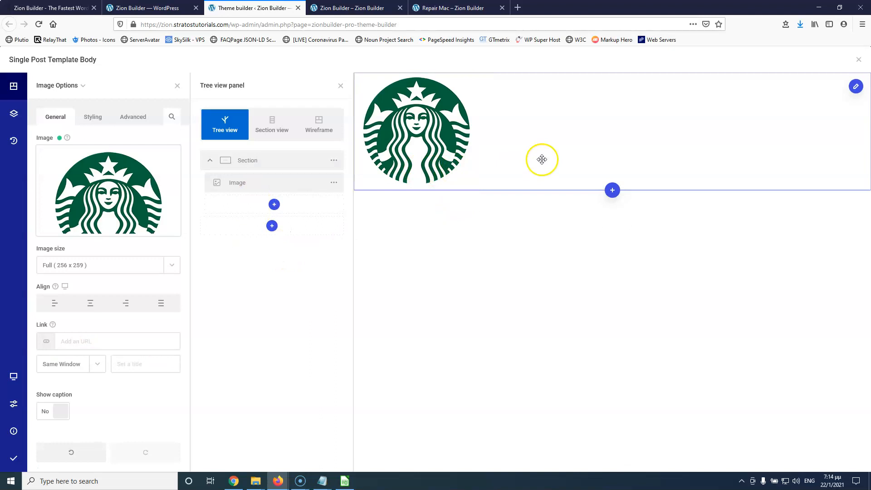
- Set the section's content orientation to vertical and center its inner content horizontally and vertically
right_click(275, 164)
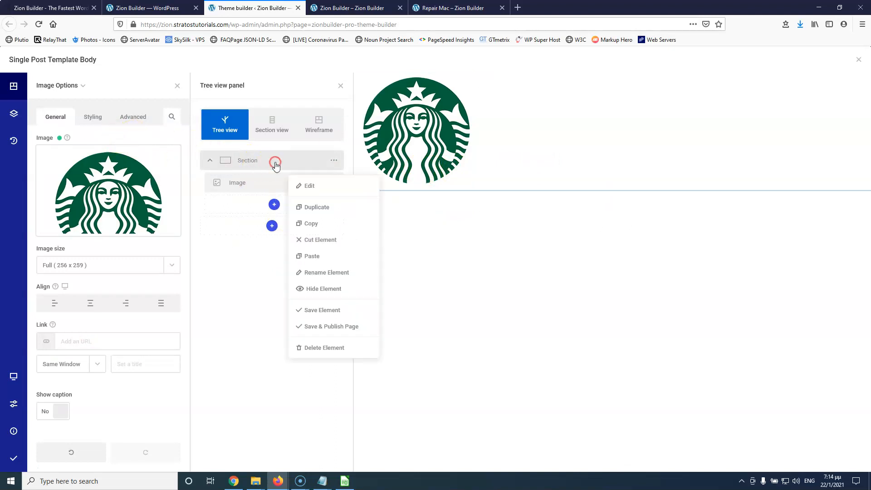
click(305, 185)
click(78, 343)
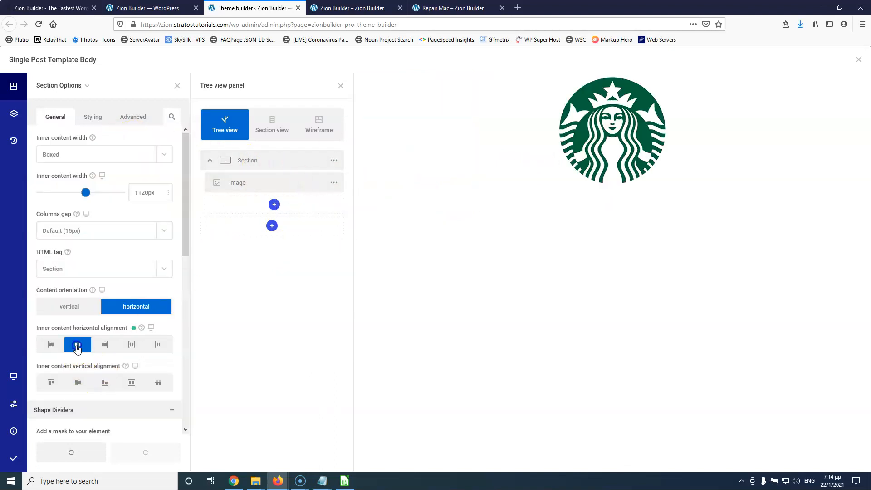
click(80, 312)
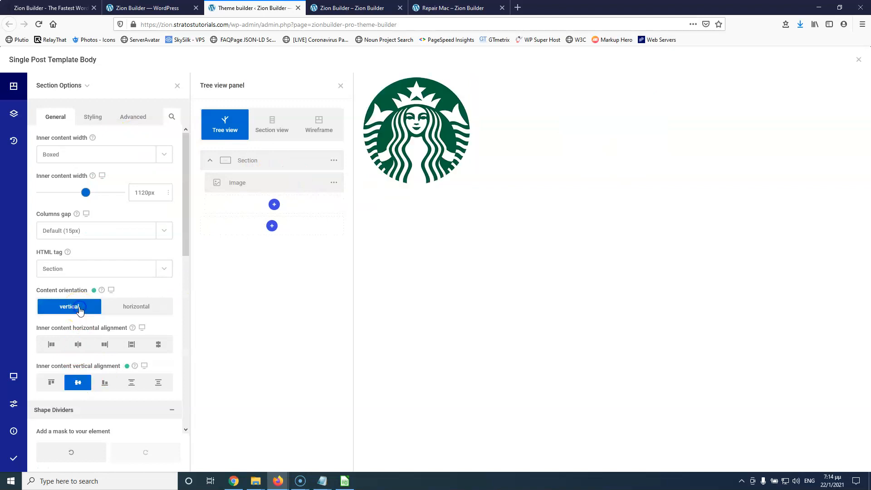
click(77, 348)
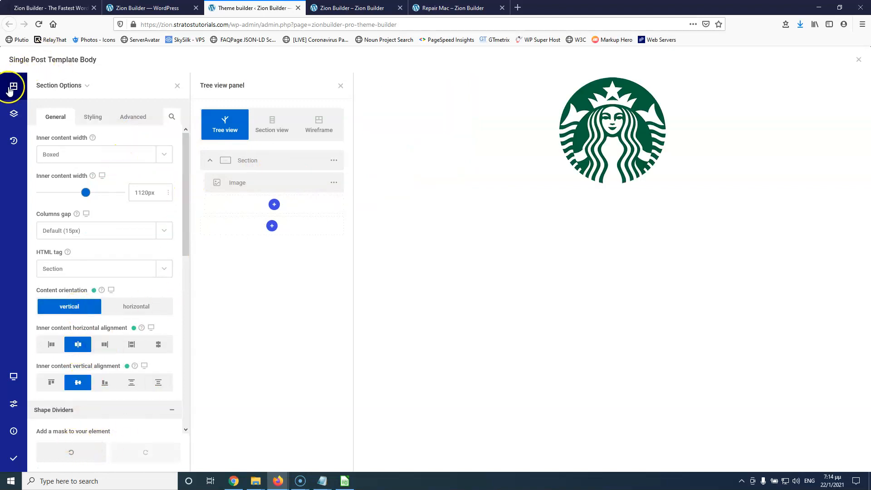
- Add a Heading element below the image in the section
click(274, 204)
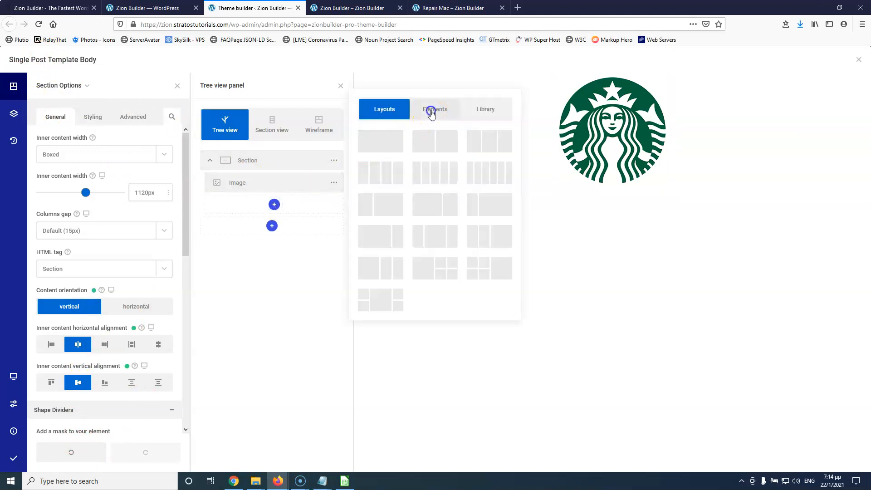
click(431, 113)
click(444, 141)
text(hr)
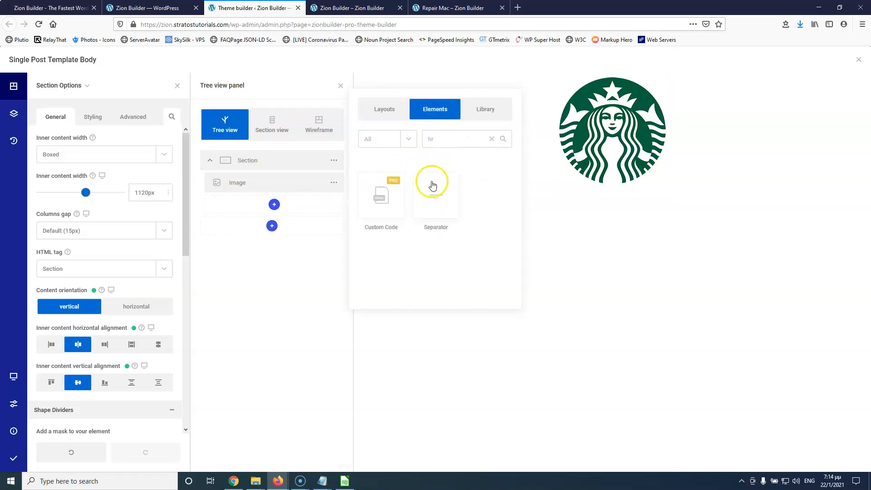
text(he)
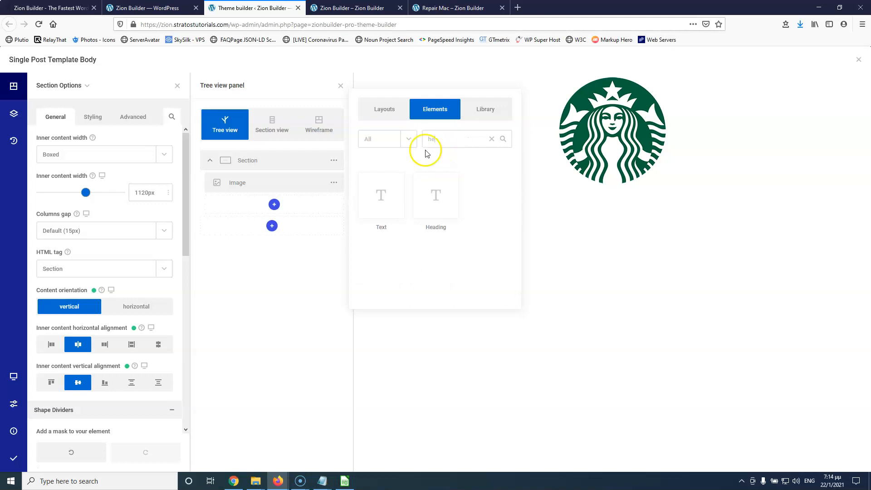
click(435, 197)
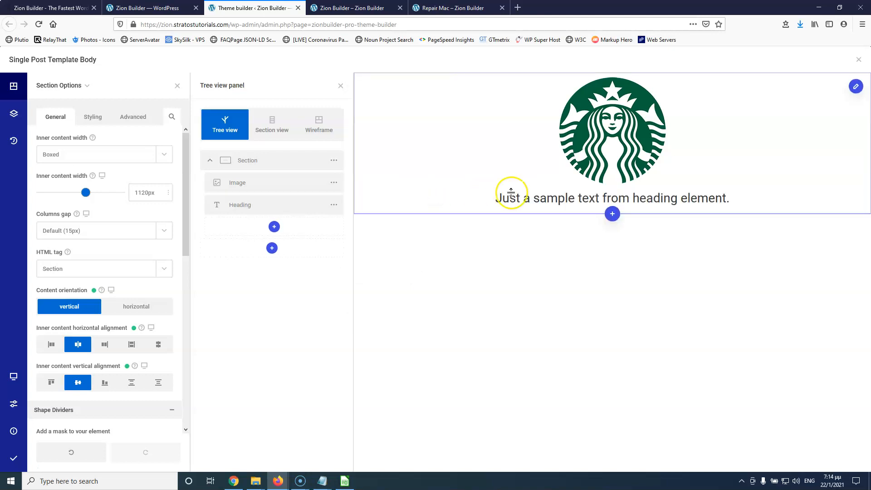
- Replace the heading's sample text with the dynamic Post title
right_click(536, 198)
click(560, 145)
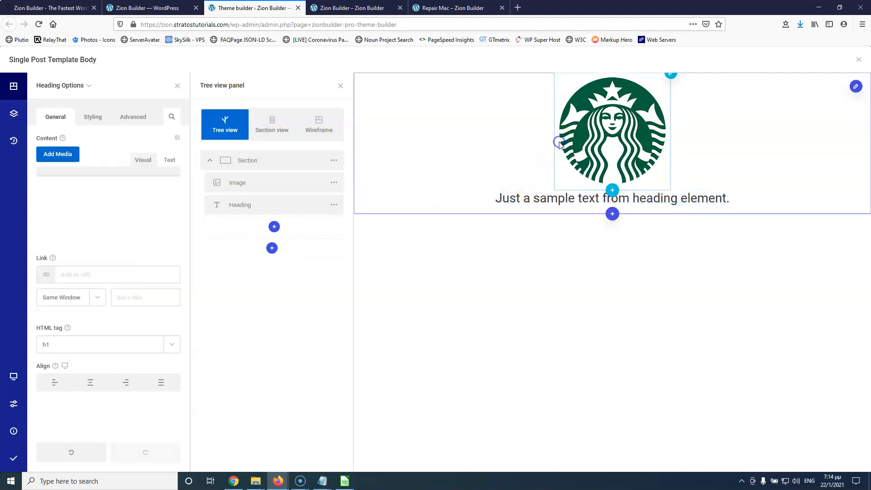
click(170, 138)
click(154, 173)
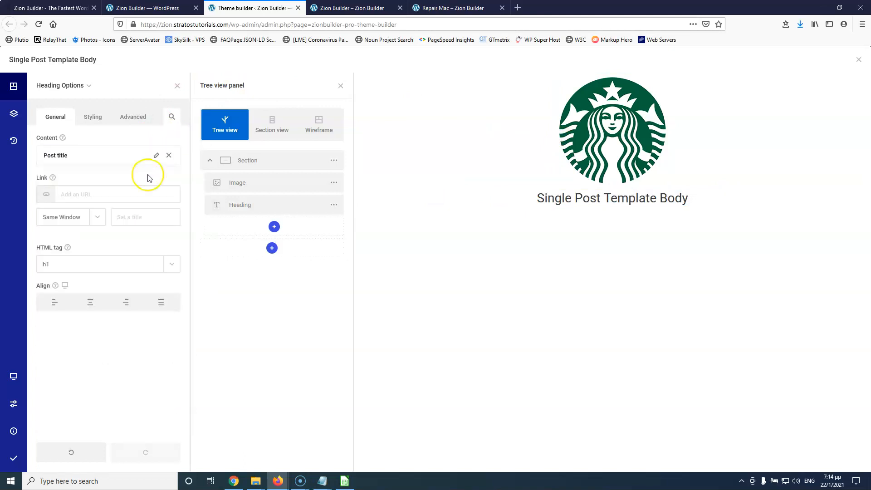
- Add a Text element below the Heading in the section
click(274, 227)
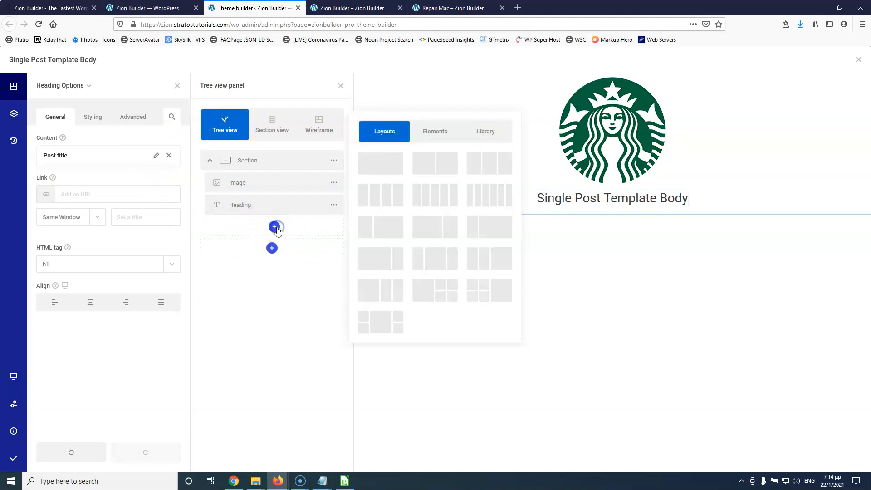
click(436, 131)
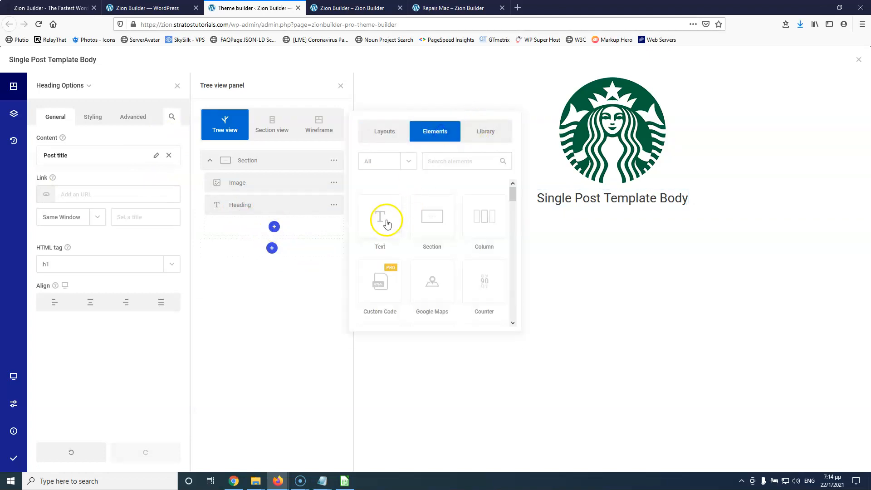
click(387, 224)
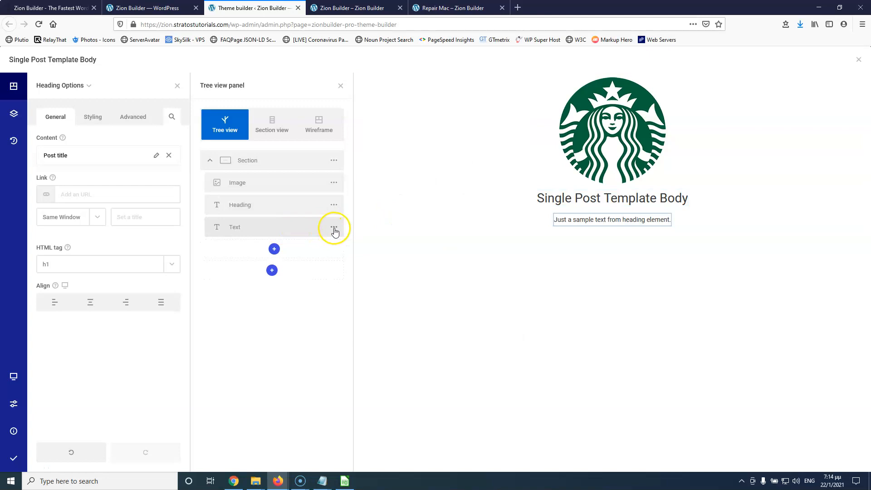
- Replace the Text element's sample text with the dynamic Post content and save the template body
right_click(312, 228)
click(374, 146)
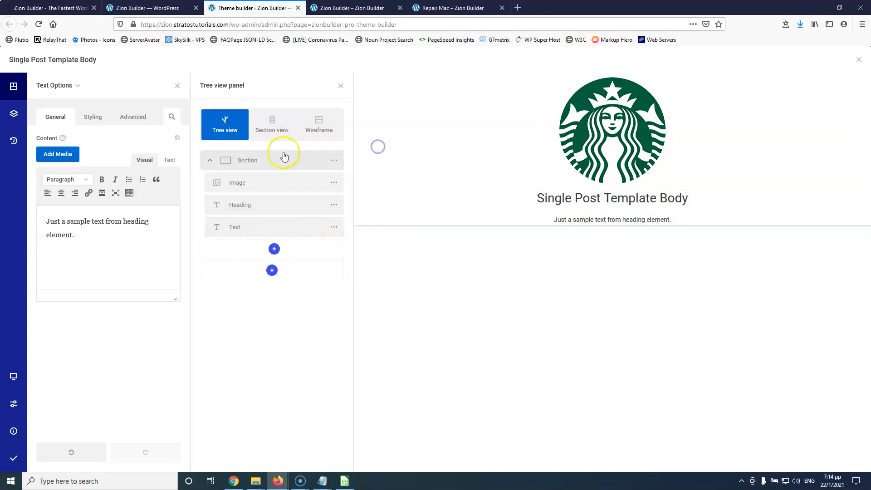
click(177, 138)
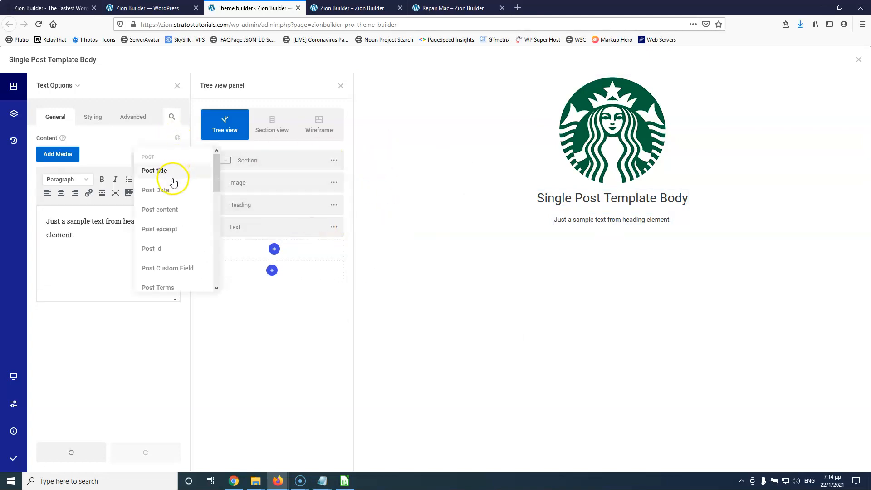
click(168, 210)
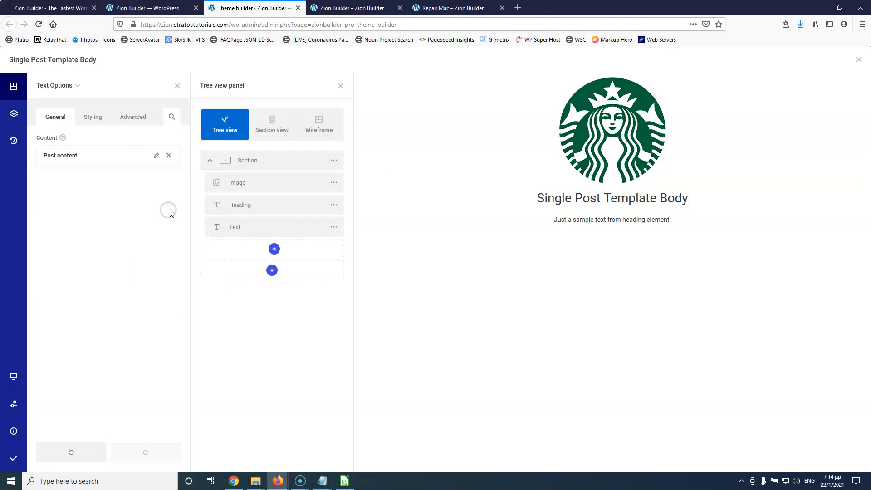
click(10, 459)
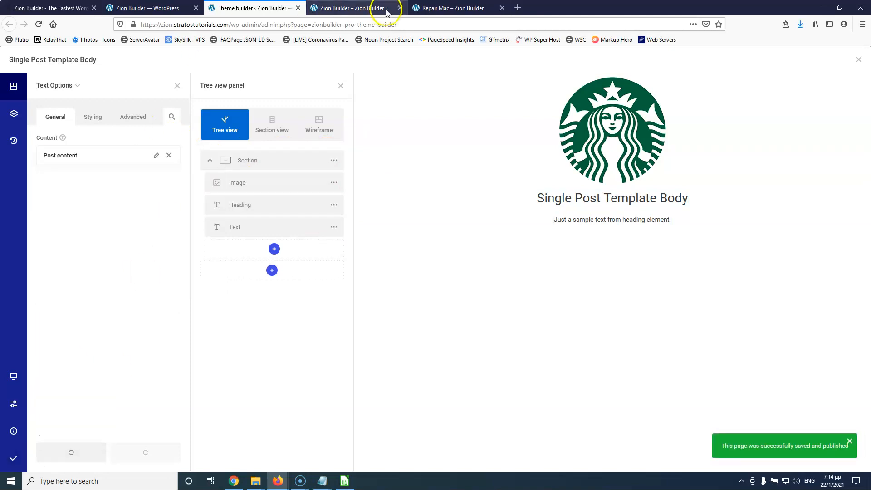
- Reload the Repair Mac post and check how the template body displays its image, title and content
click(452, 8)
click(39, 25)
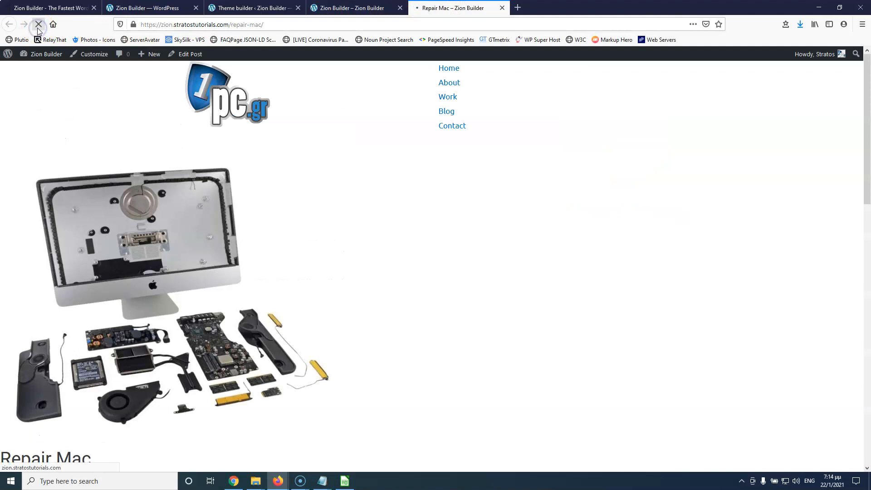
scroll(424, 347, down, 2)
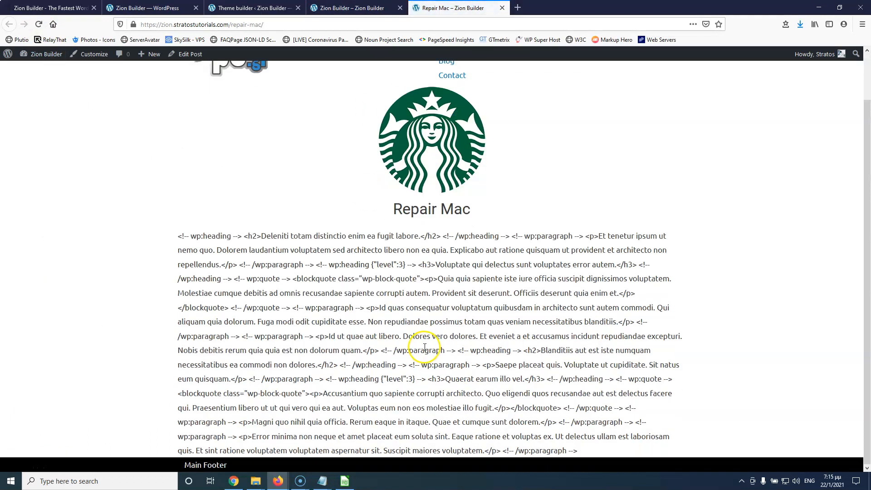
scroll(422, 336, up, 2)
scroll(390, 331, down, 2)
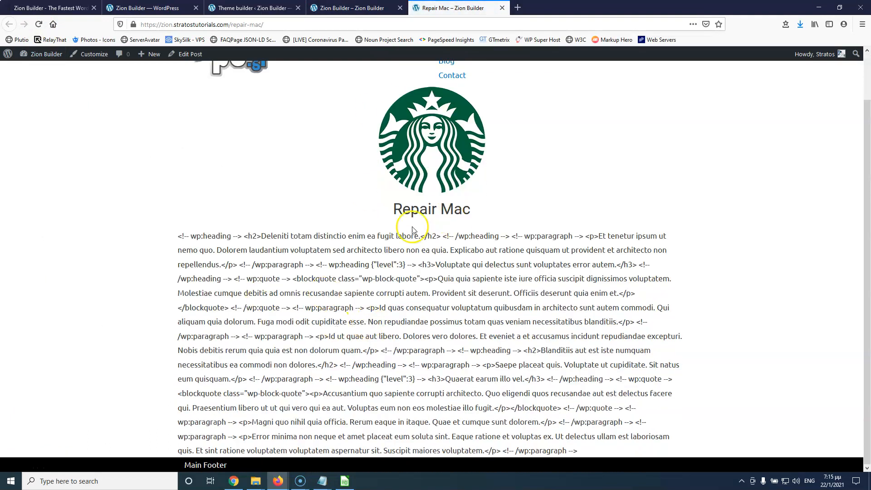
- Enable Raw HTML for the Text element's dynamic Post content and save the template body
click(249, 8)
click(272, 230)
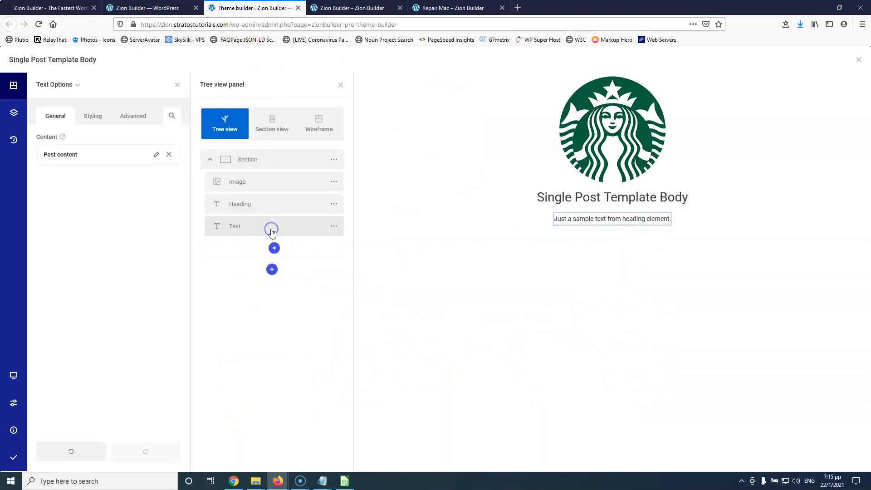
click(333, 227)
click(318, 227)
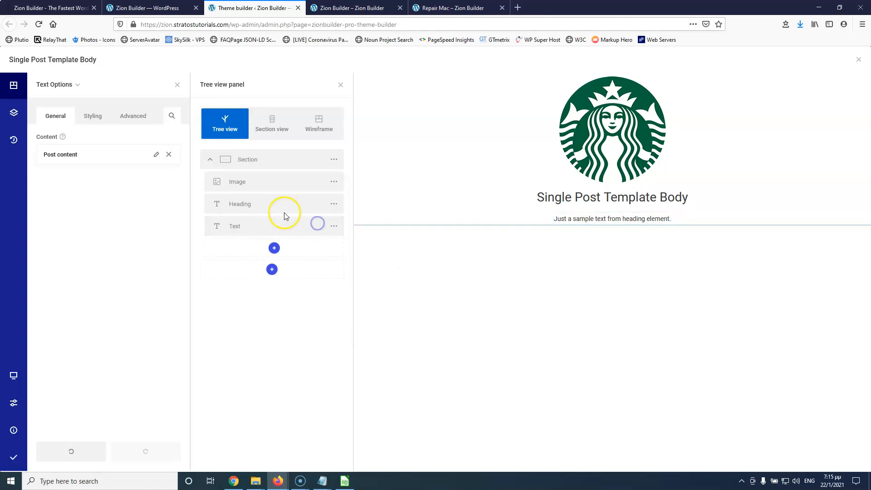
click(155, 156)
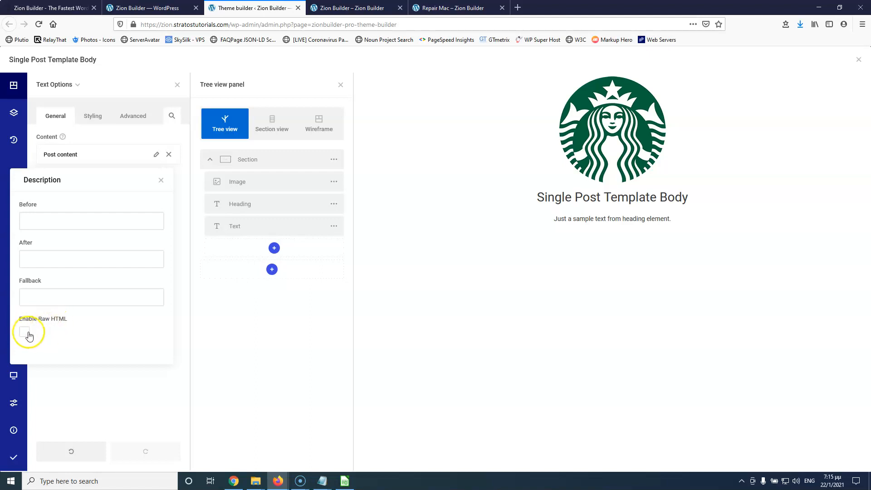
click(15, 455)
- Reload the Repair Mac post and review the formatting of its content from header to footer
click(352, 8)
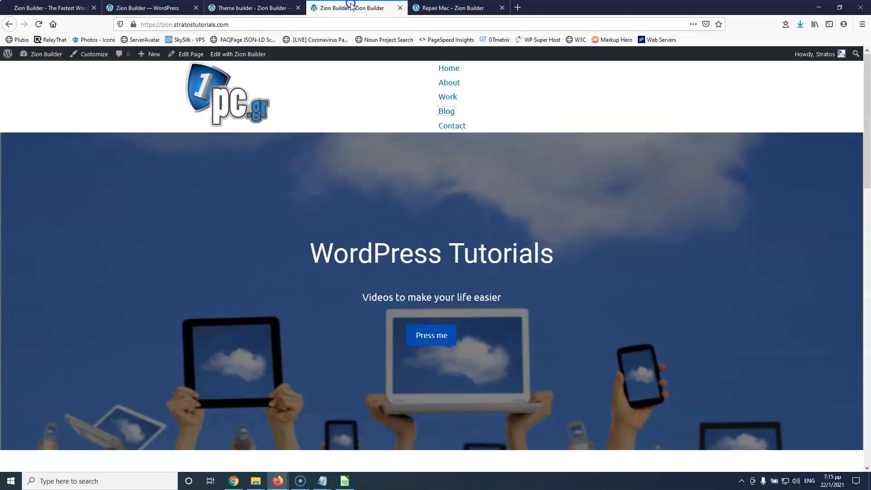
click(454, 5)
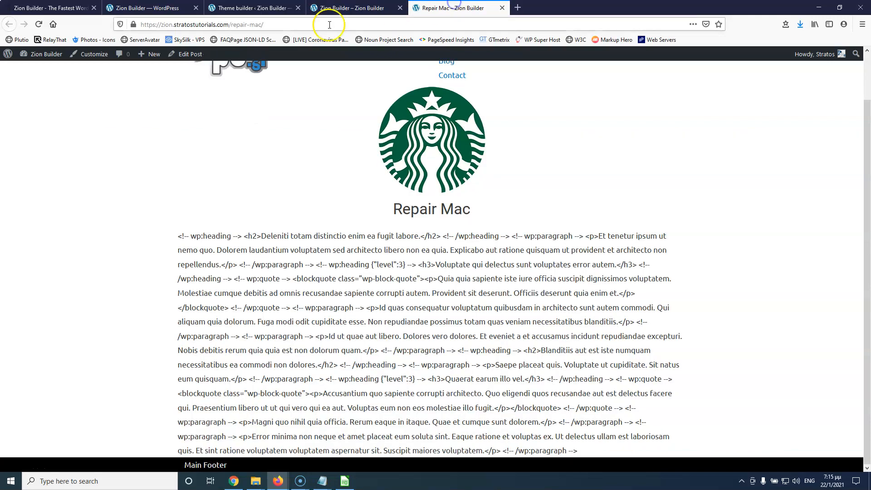
click(36, 25)
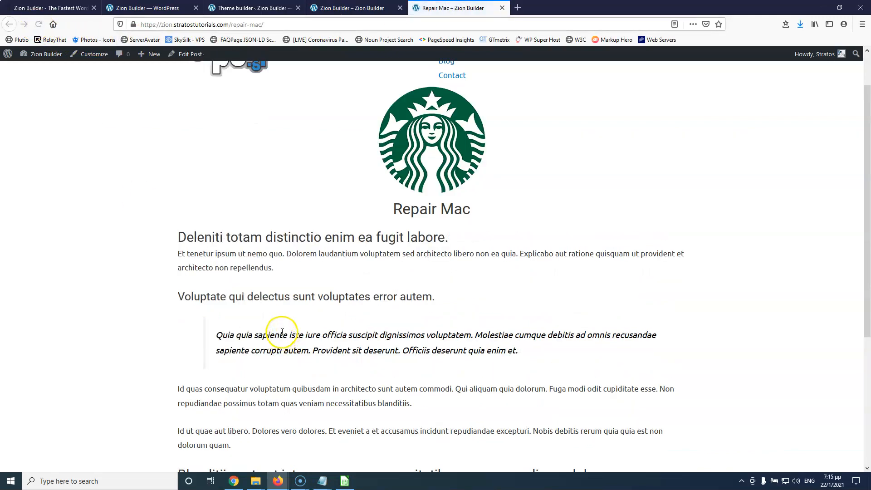
scroll(301, 271, down, 3)
scroll(300, 271, up, 5)
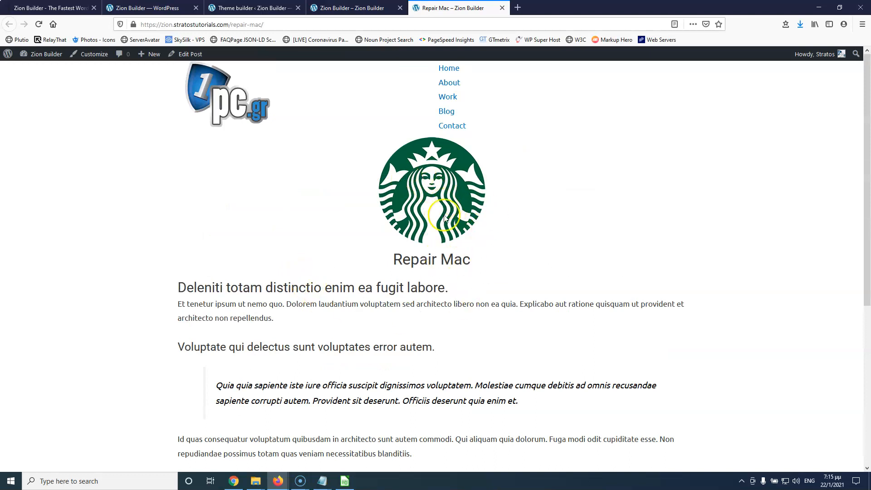
scroll(385, 352, down, 5)
scroll(386, 354, up, 5)
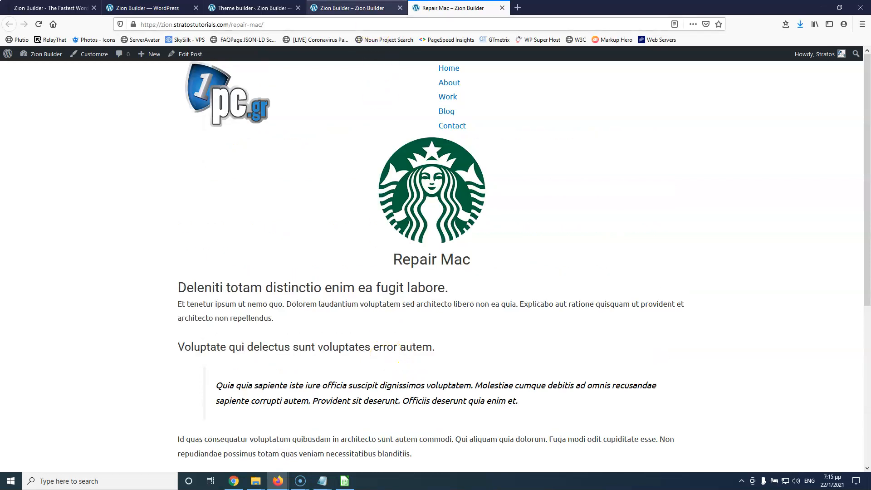
- Return to the Theme Builder overview and open the form for adding a new template
click(354, 7)
click(152, 7)
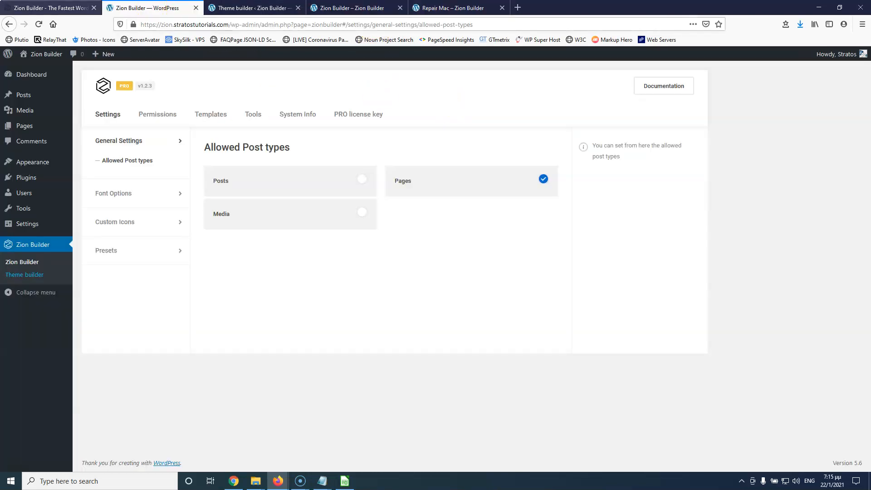
middle_click(32, 273)
click(400, 8)
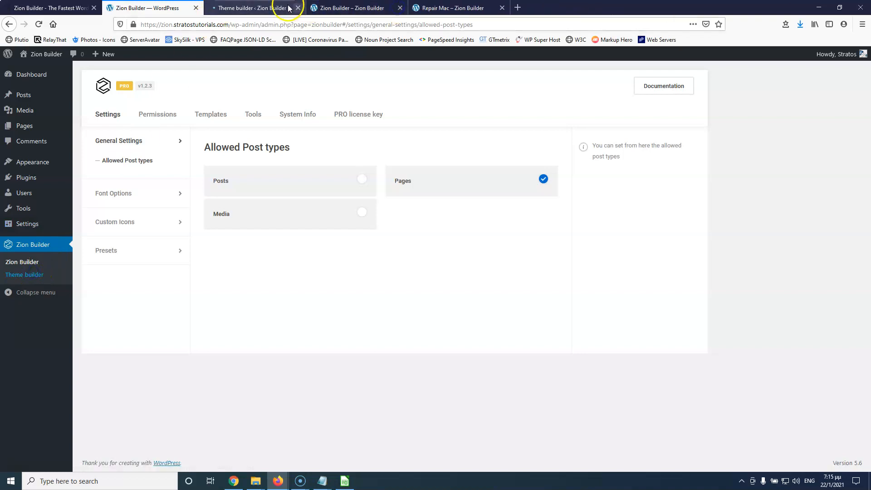
click(258, 4)
click(526, 148)
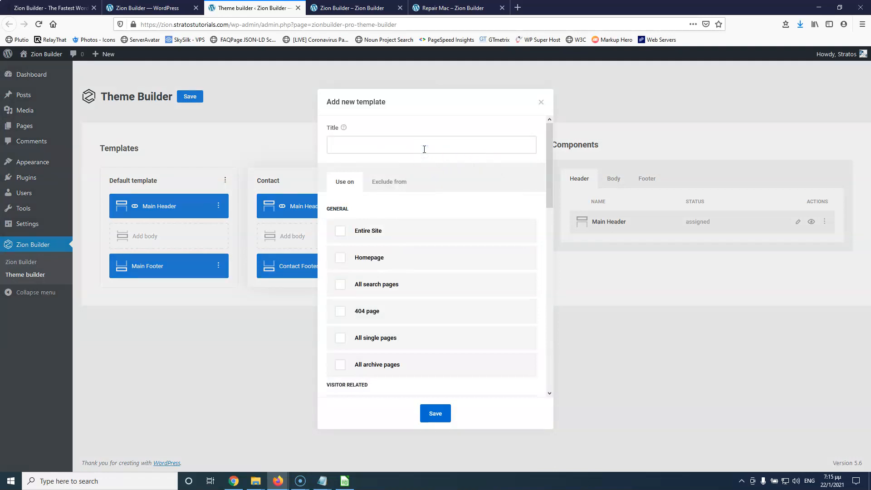
- Open the site's homepage for editing with Zion Builder in a separate browser tab
key(ctrl+Tab)
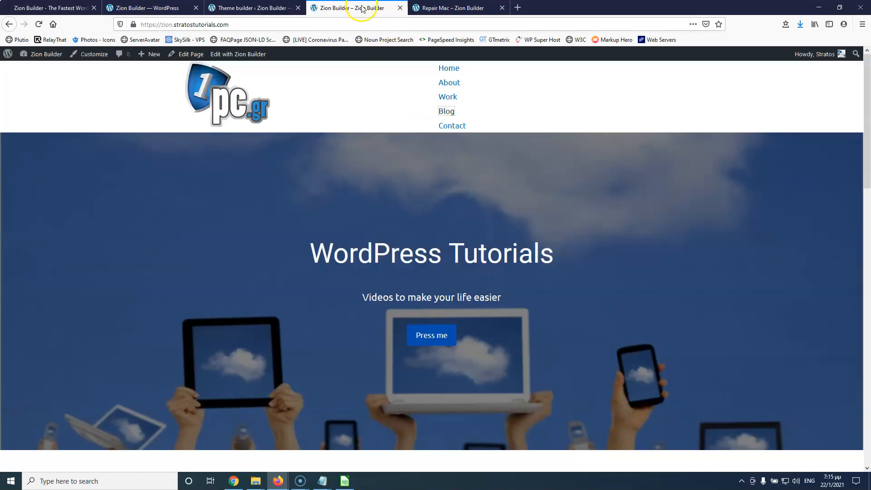
key(ctrl+Tab)
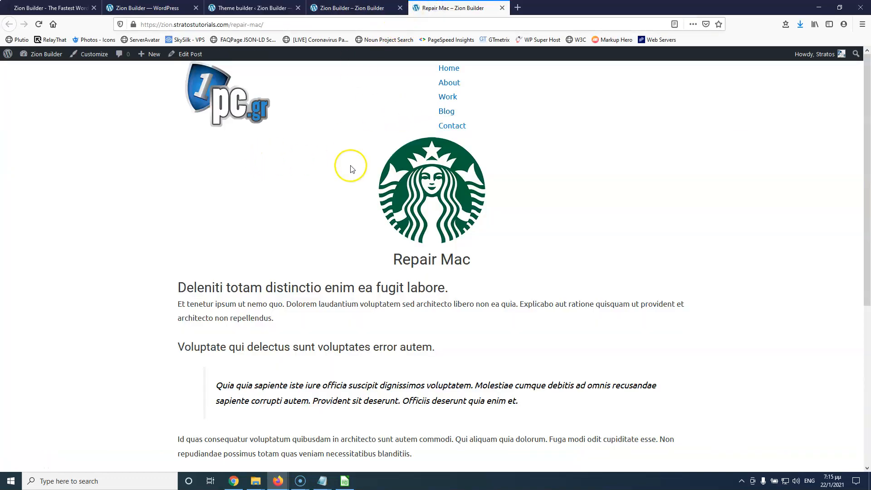
click(349, 6)
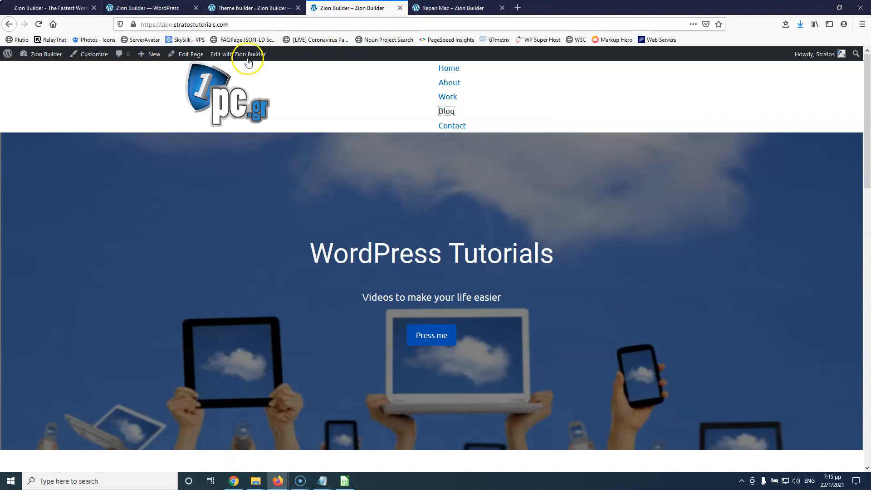
middle_click(235, 55)
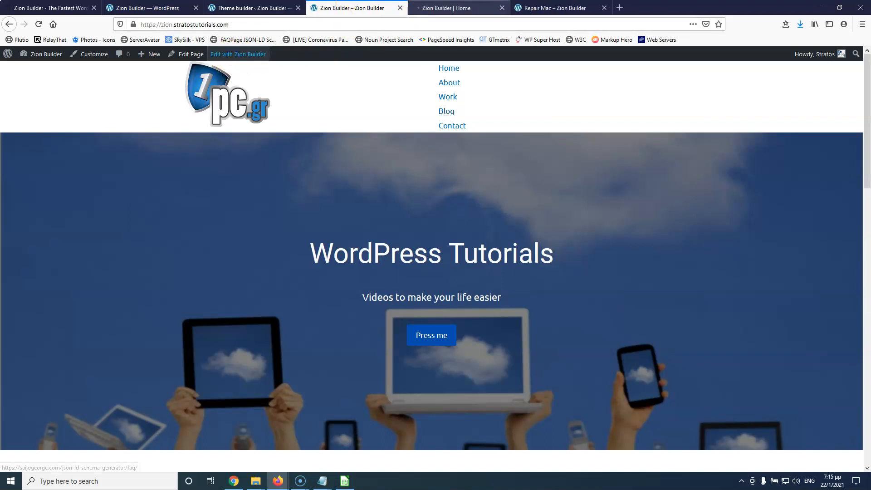
click(430, 8)
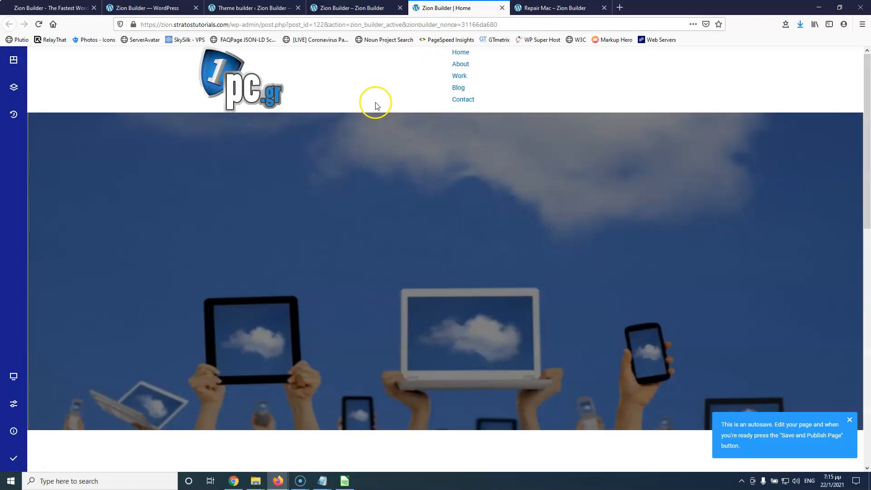
mouse_move(5, 377)
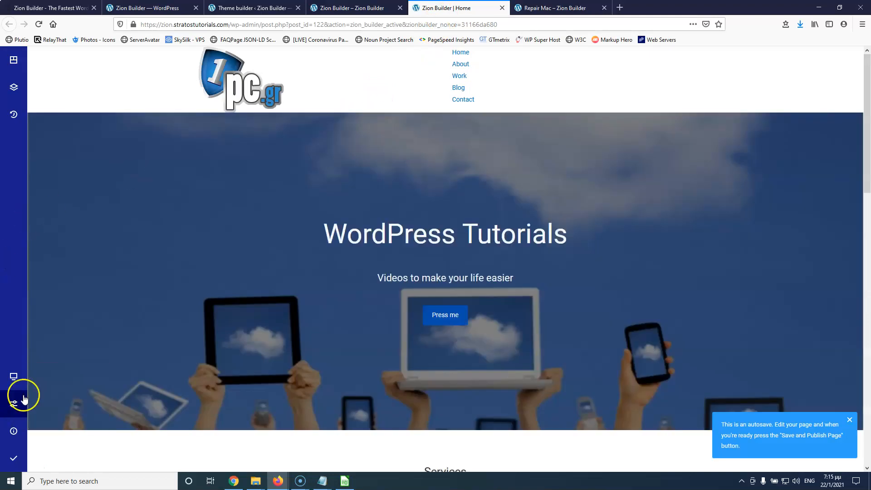
scroll(693, 275, down, 3)
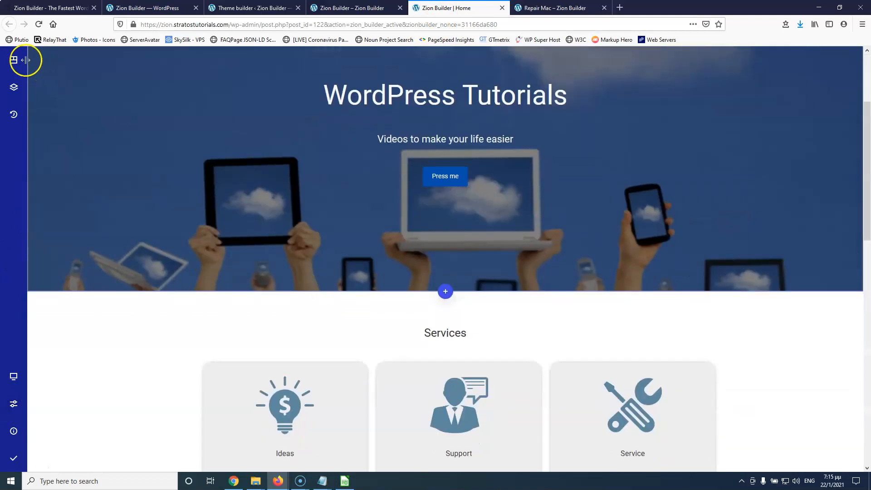
- Add a Woo add to cart element after the Tabs element on the homepage
click(13, 60)
click(109, 246)
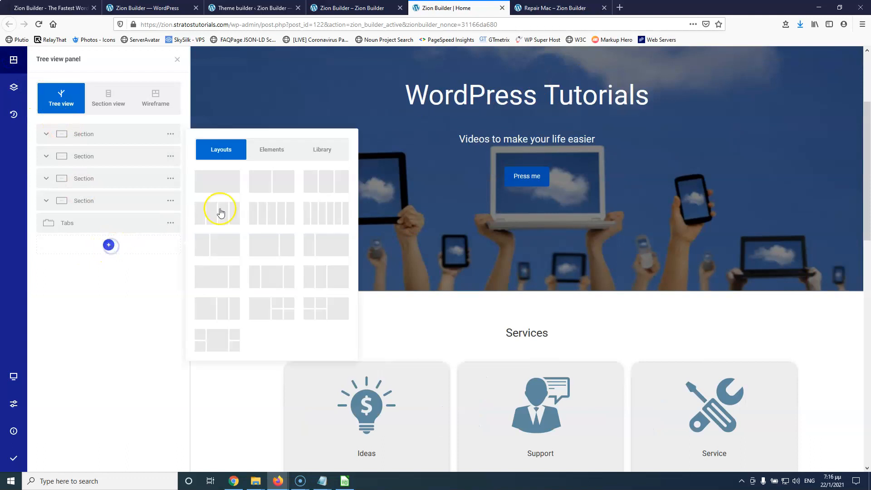
click(265, 147)
scroll(286, 239, down, 2)
scroll(286, 239, down, 4)
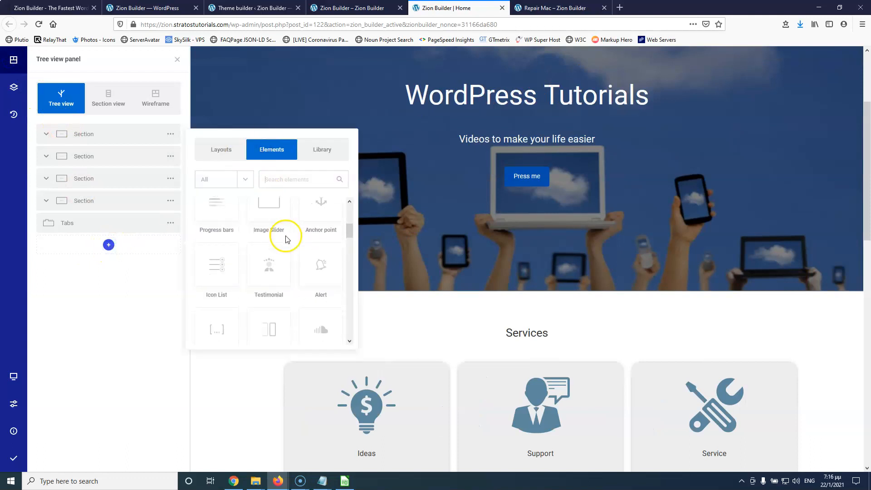
scroll(285, 239, down, 10)
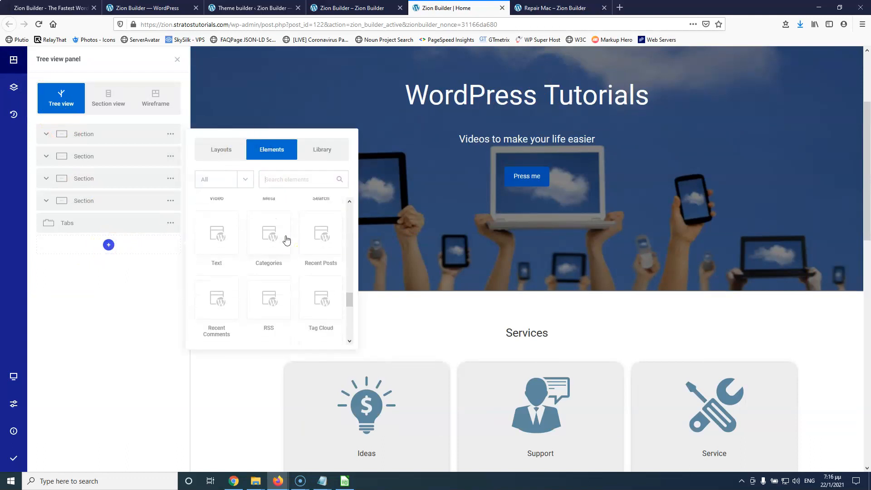
scroll(286, 239, up, 1)
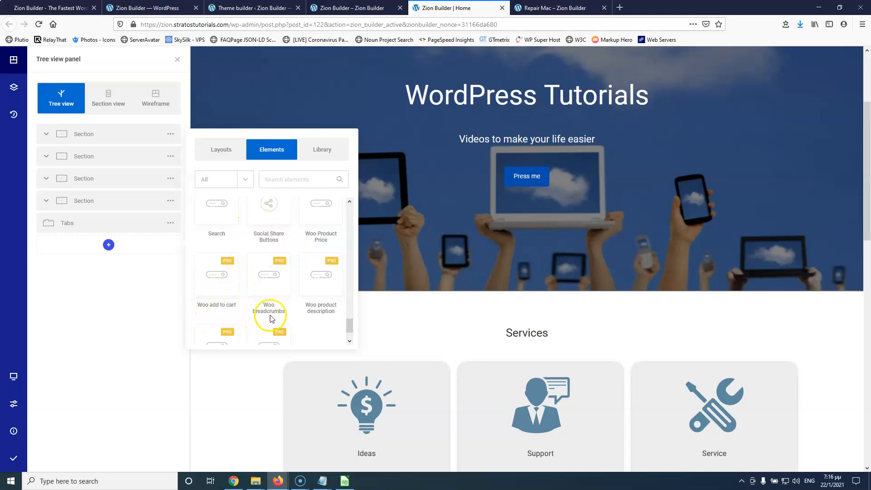
scroll(321, 304, down, 1)
scroll(213, 340, up, 1)
scroll(224, 296, down, 1)
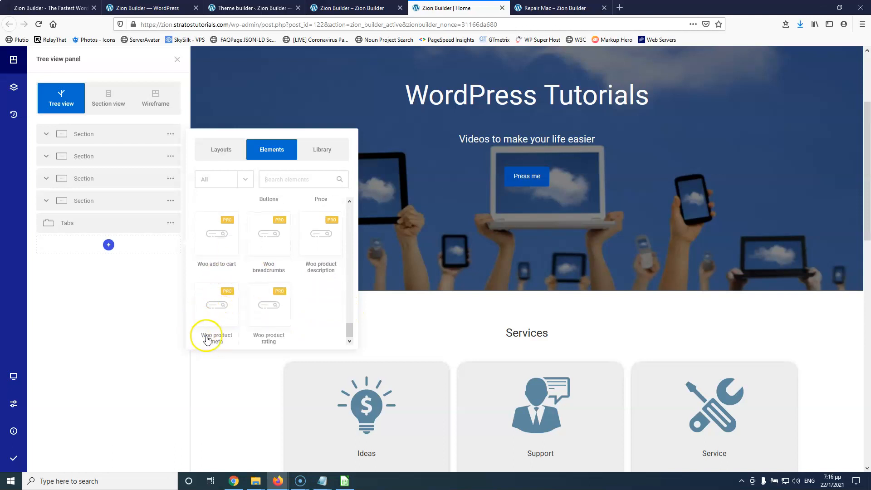
click(220, 227)
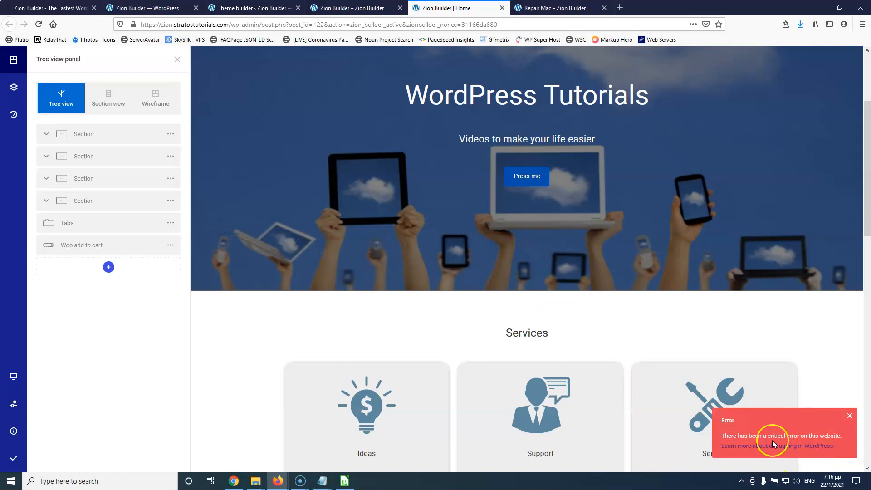
- Select the Woo add to cart element above the homepage footer to inspect it
scroll(590, 268, down, 15)
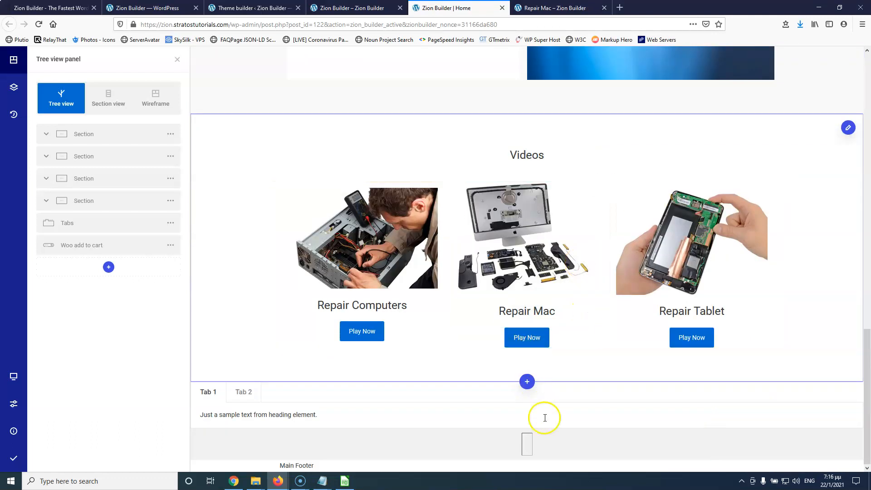
click(528, 442)
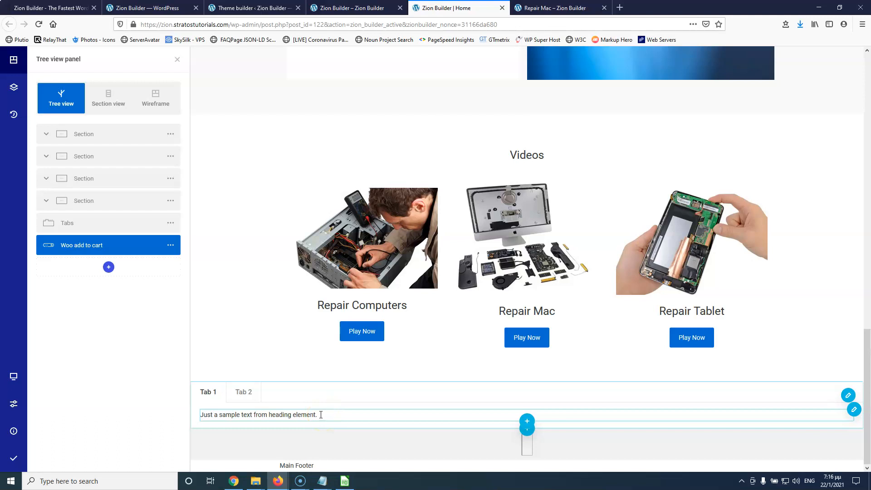
click(112, 315)
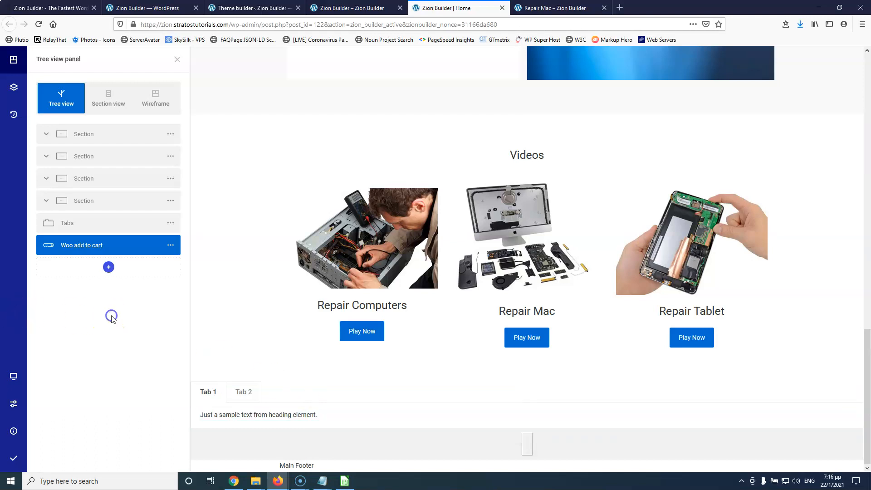
- Close the homepage editor without saving and dismiss the new template form in the Theme Builder
click(502, 7)
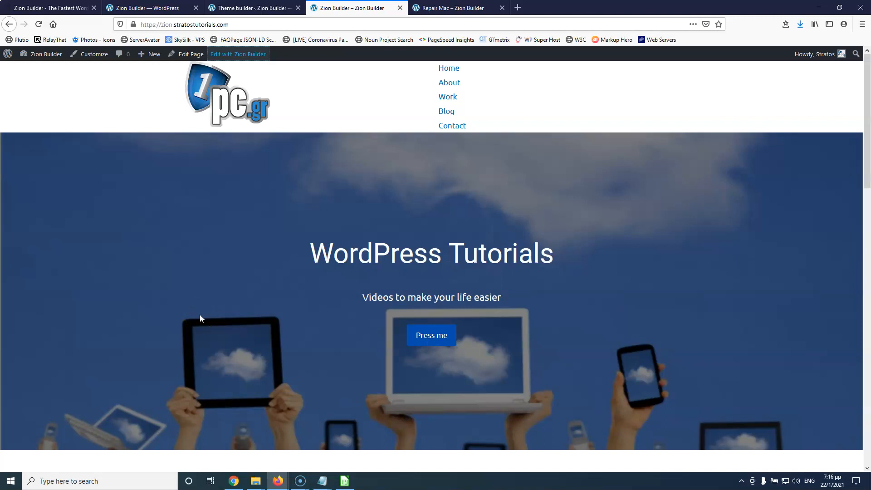
click(250, 8)
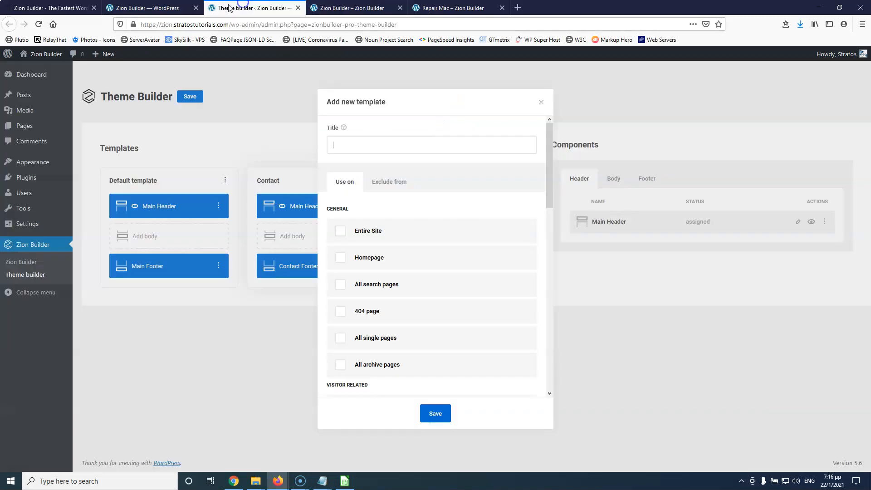
click(190, 389)
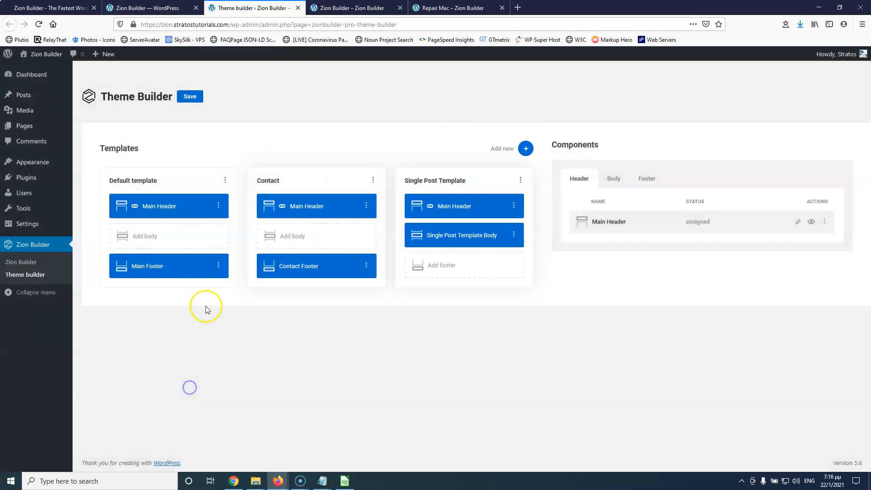